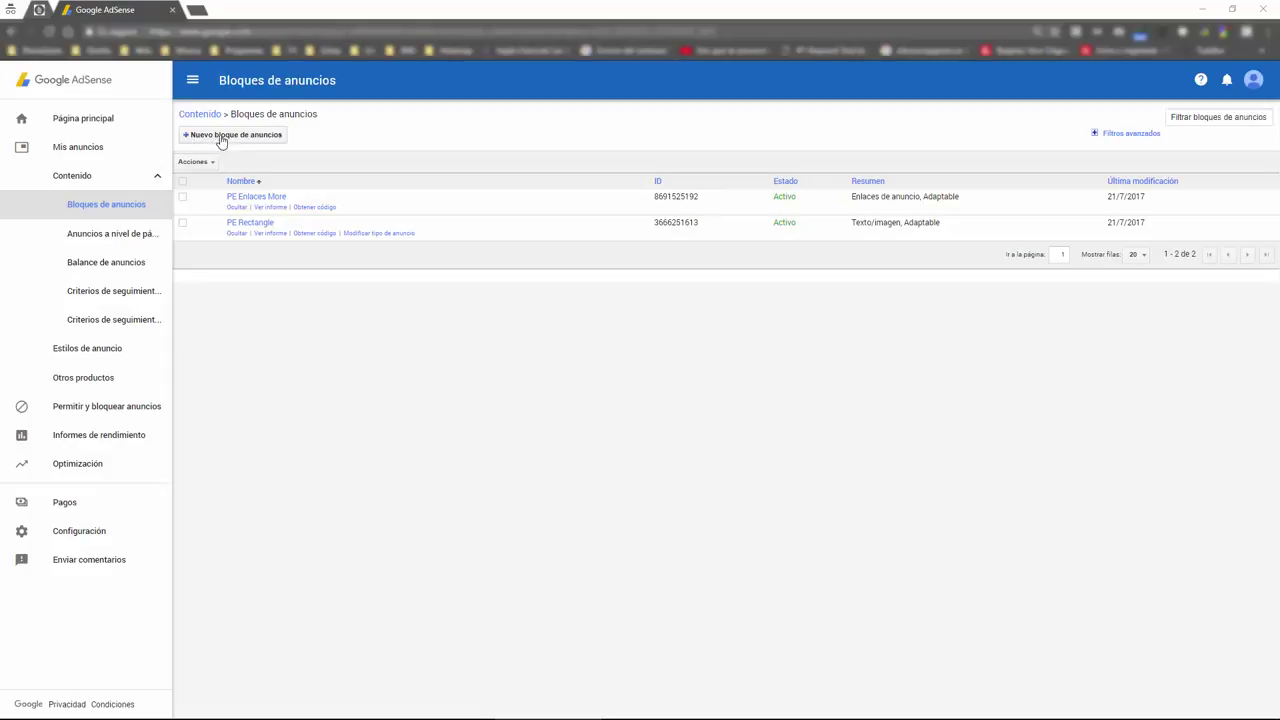
# Step: Start a text and display ad unit named "nombre adaptble blog" in the Adaptable size and check the available ad types
pyautogui.click(260, 136)
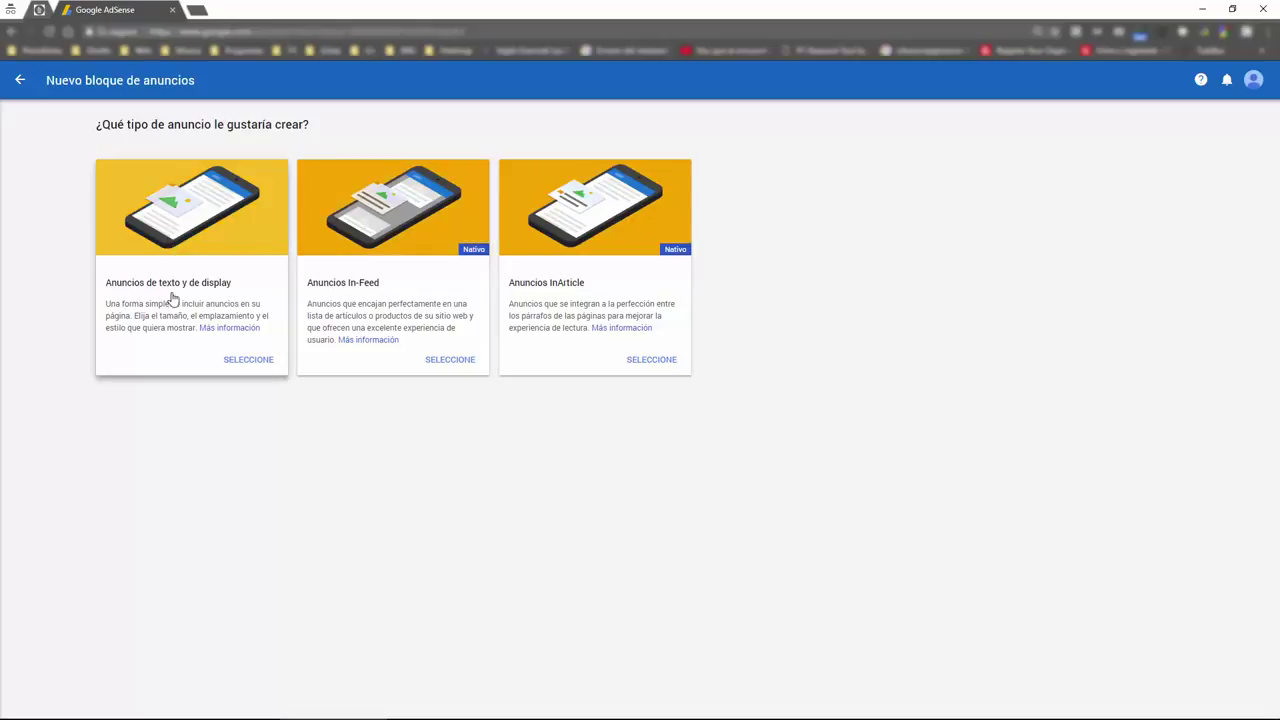
pyautogui.click(193, 255)
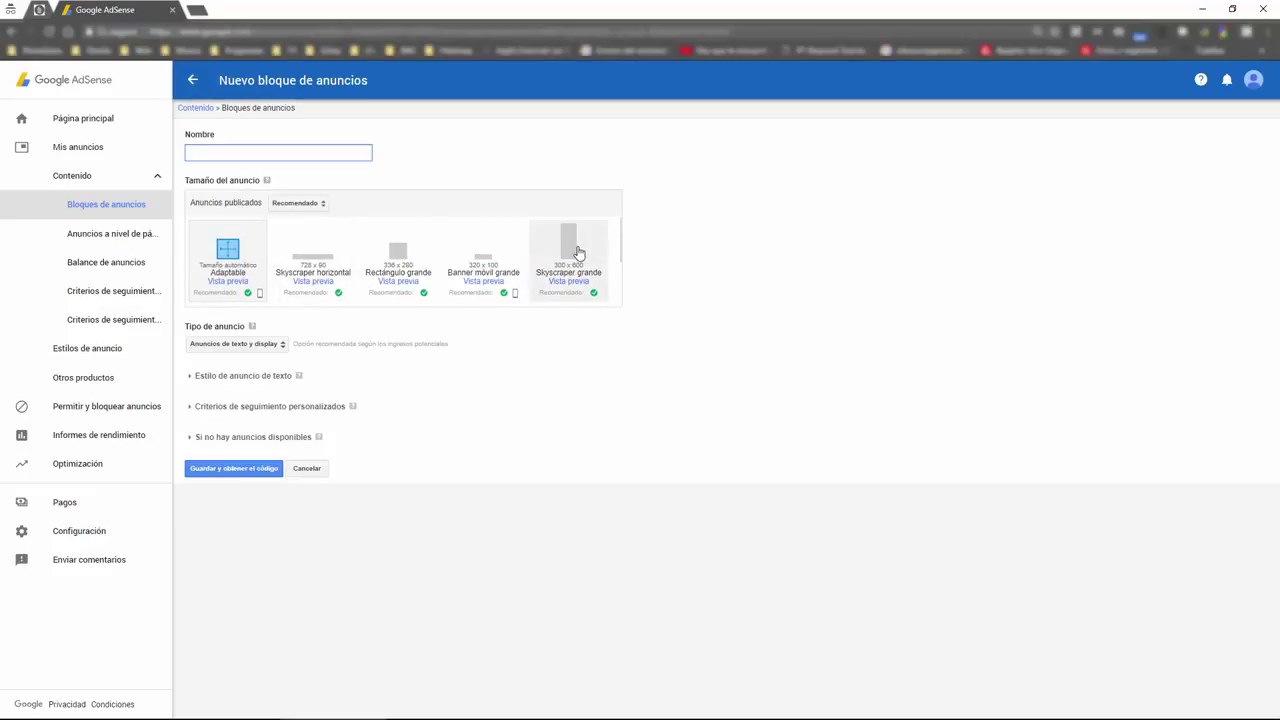
pyautogui.scroll(-1, 589, 262)
pyautogui.scroll(1, 589, 262)
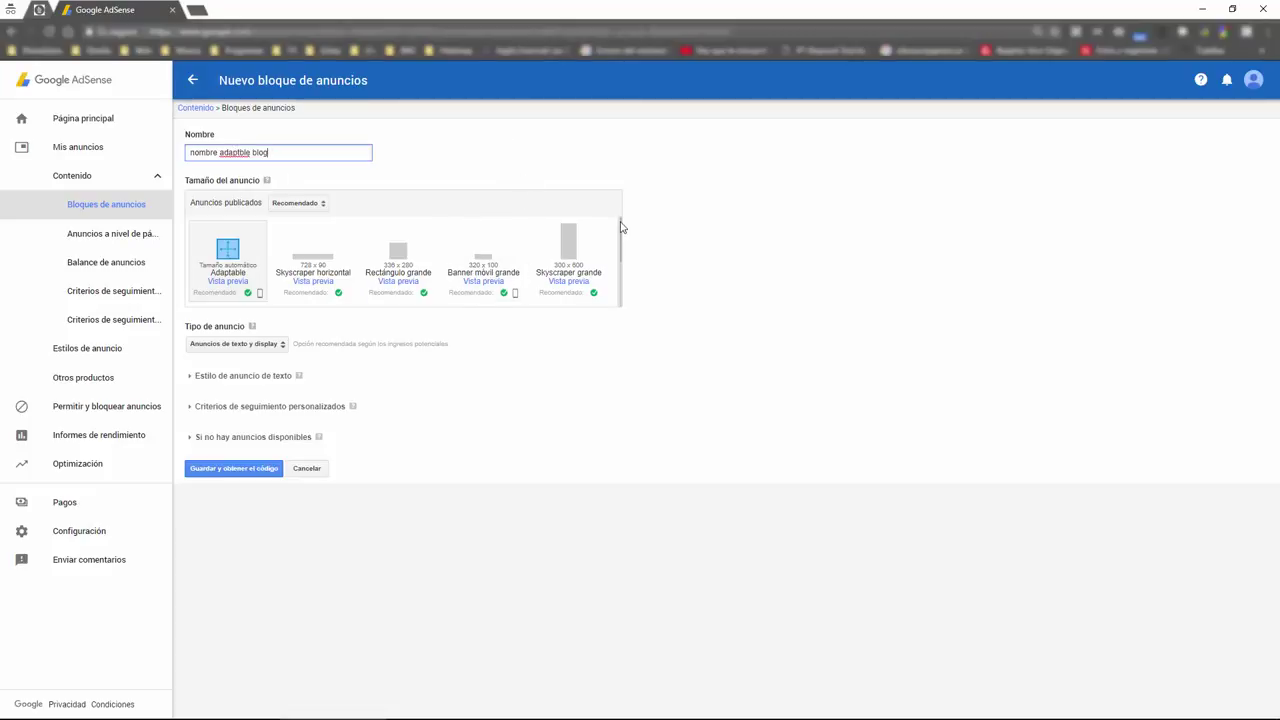
pyautogui.click(266, 346)
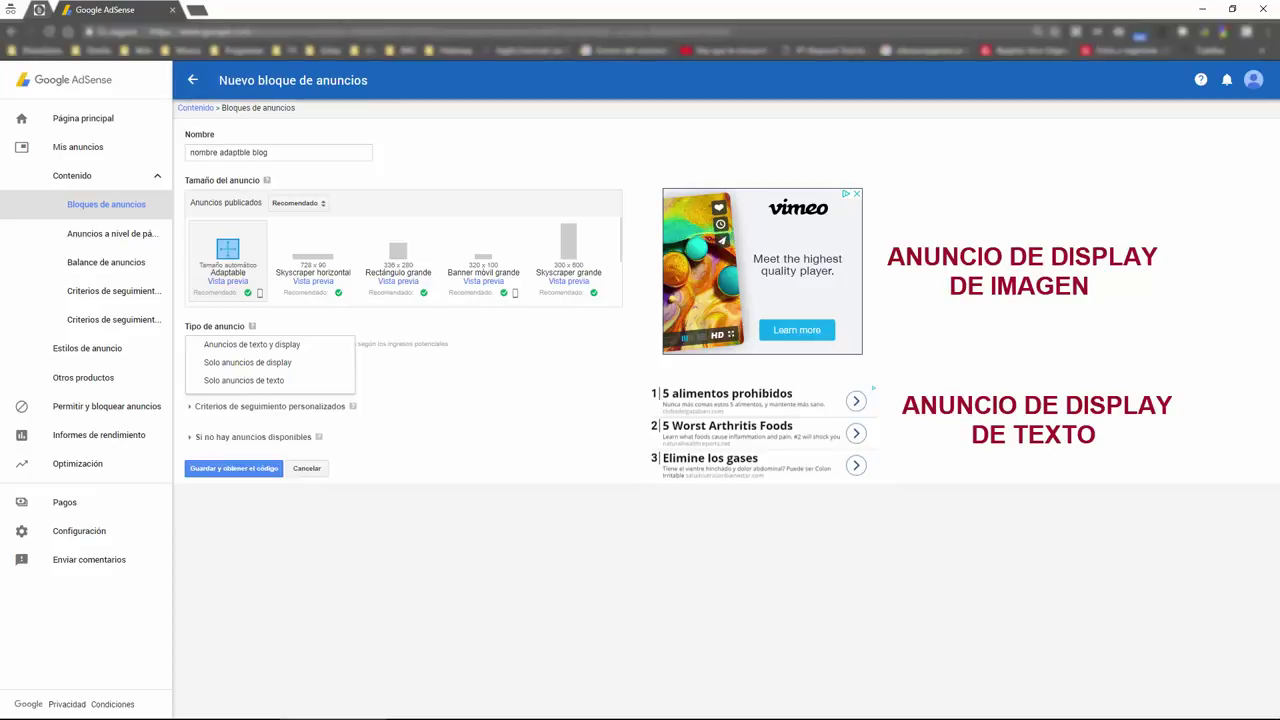
pyautogui.press('Escape')
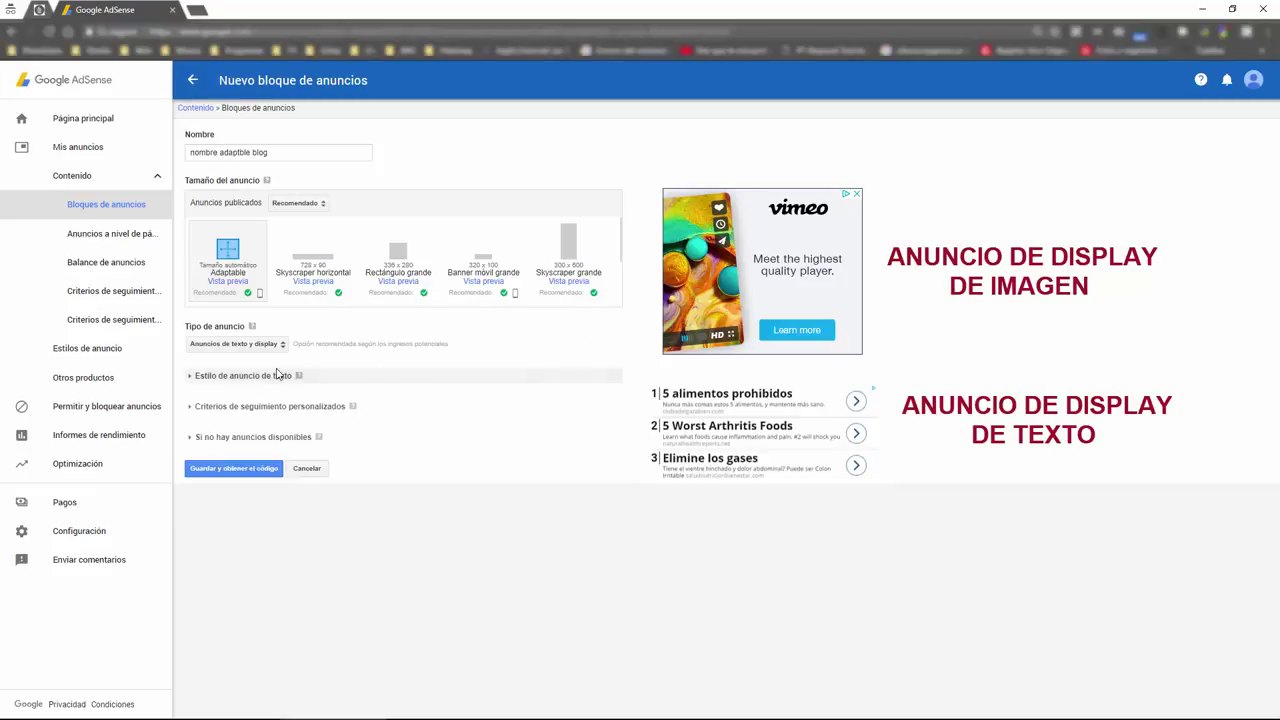
# Step: Expand the text ad style section and look through the available styles and the default style's colours
pyautogui.click(194, 376)
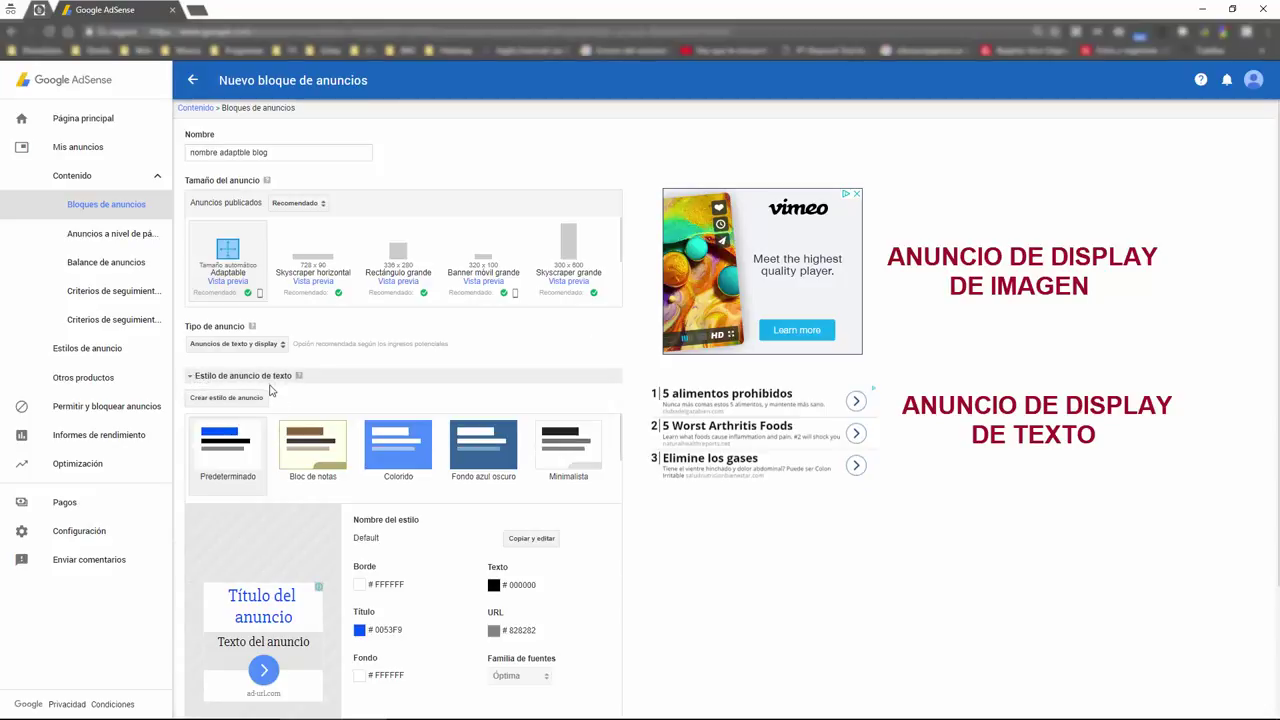
pyautogui.scroll(-2, 600, 428)
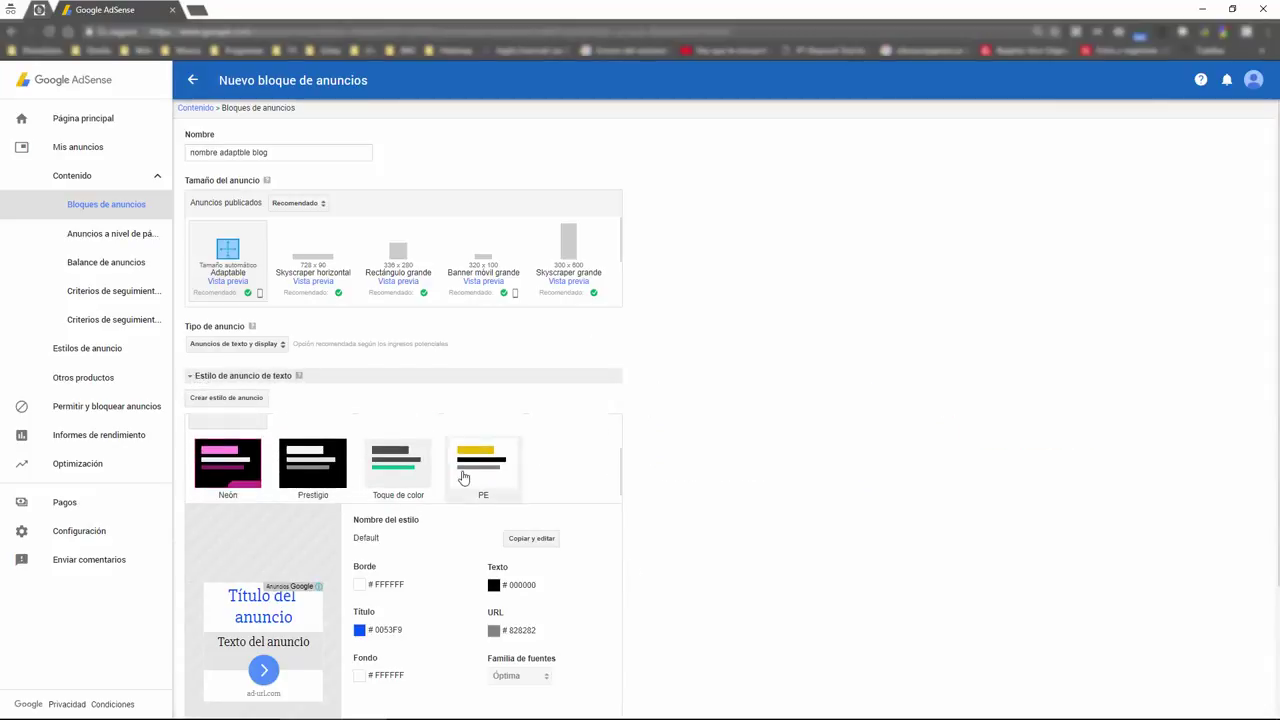
pyautogui.scroll(2, 466, 477)
pyautogui.scroll(-2, 785, 495)
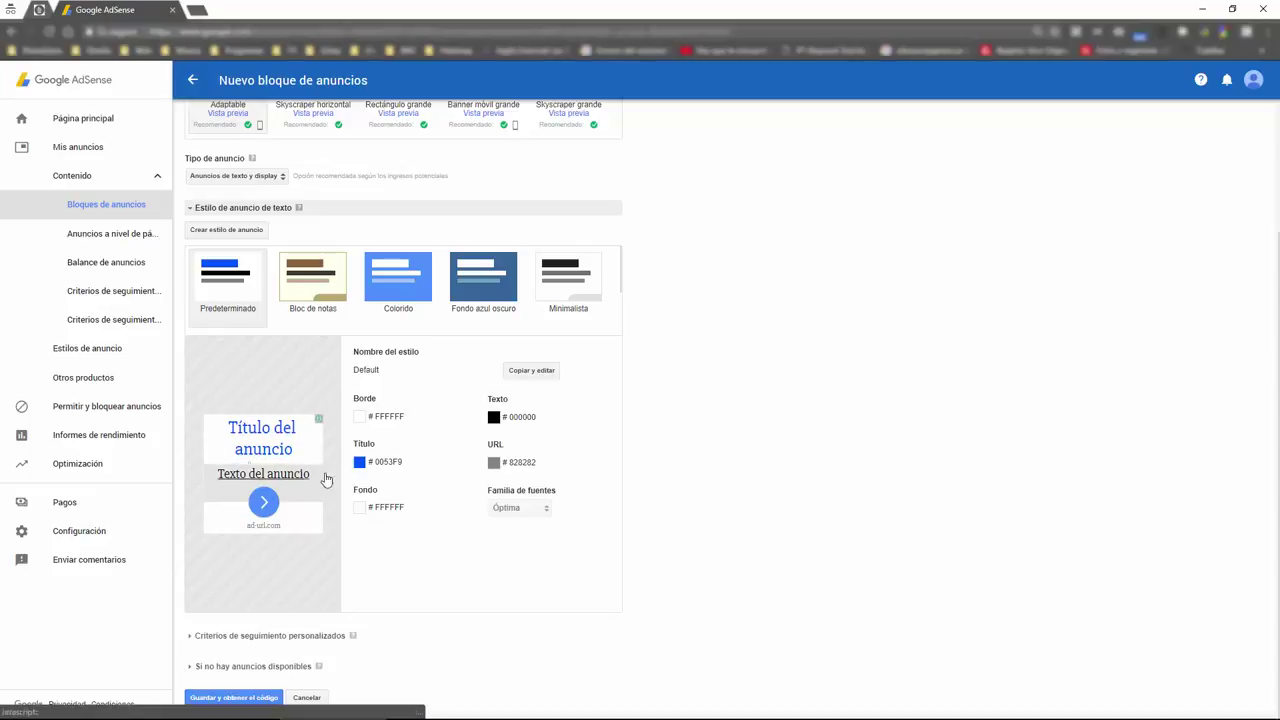
pyautogui.scroll(1, 660, 450)
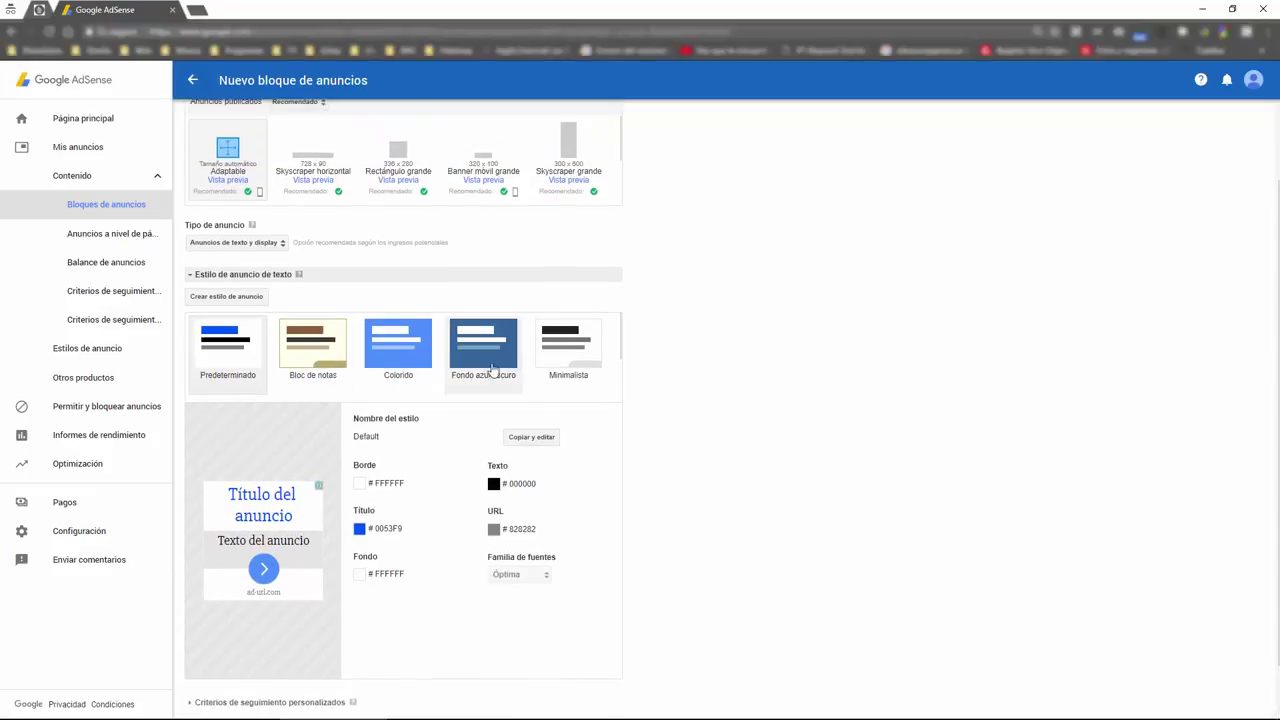
# Step: Compare the previews and colours of the Bloc de notas, Colorido, Predeterminado, Fondo azul oscuro and Minimalista text ad styles
pyautogui.click(313, 362)
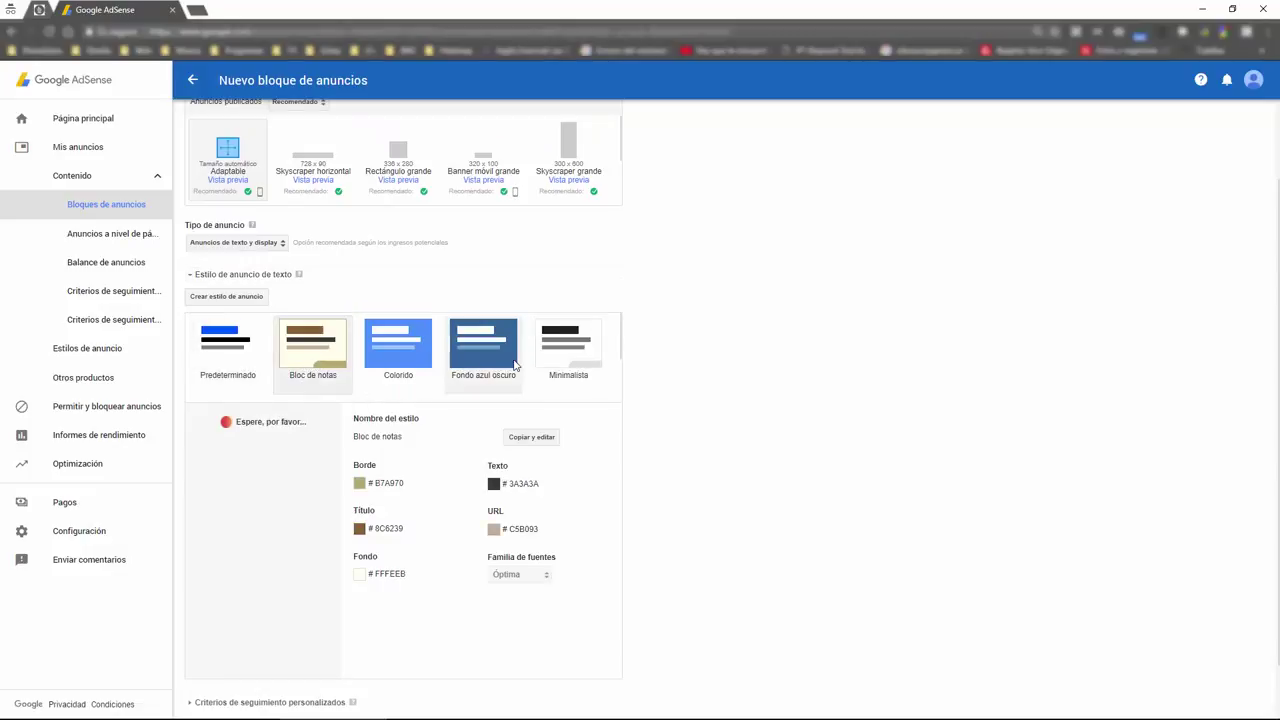
pyautogui.click(413, 348)
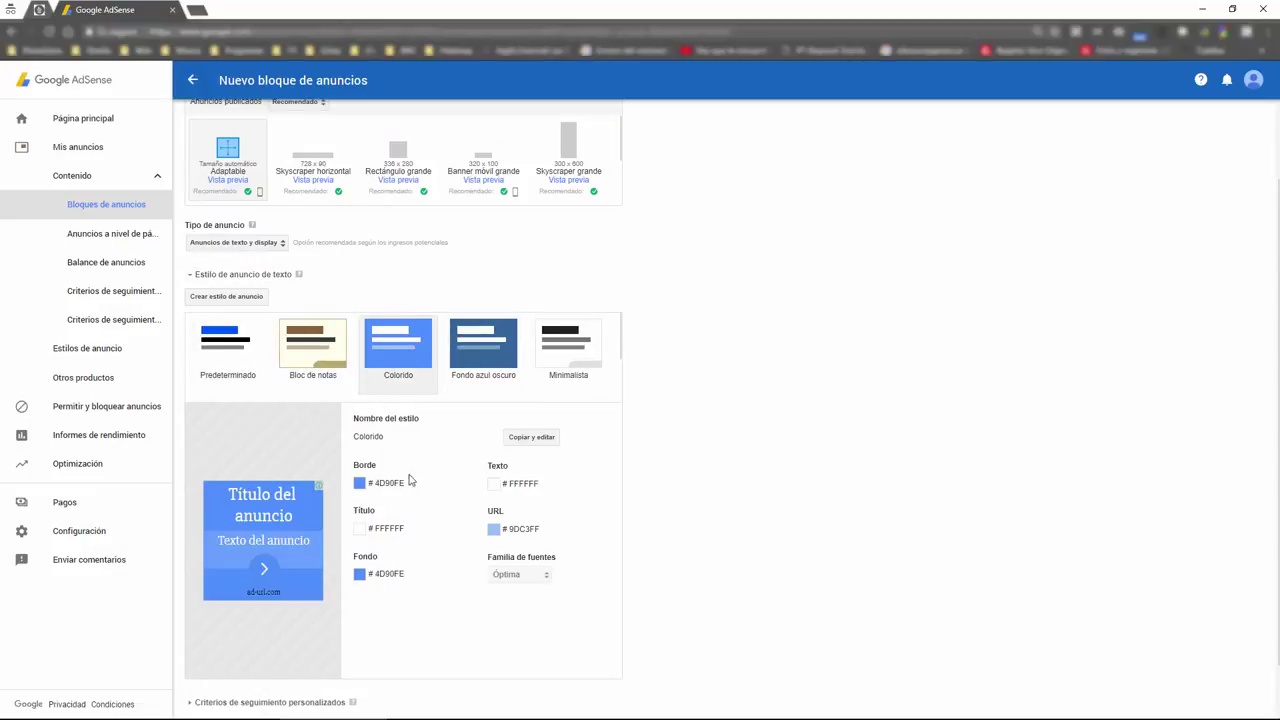
pyautogui.click(237, 363)
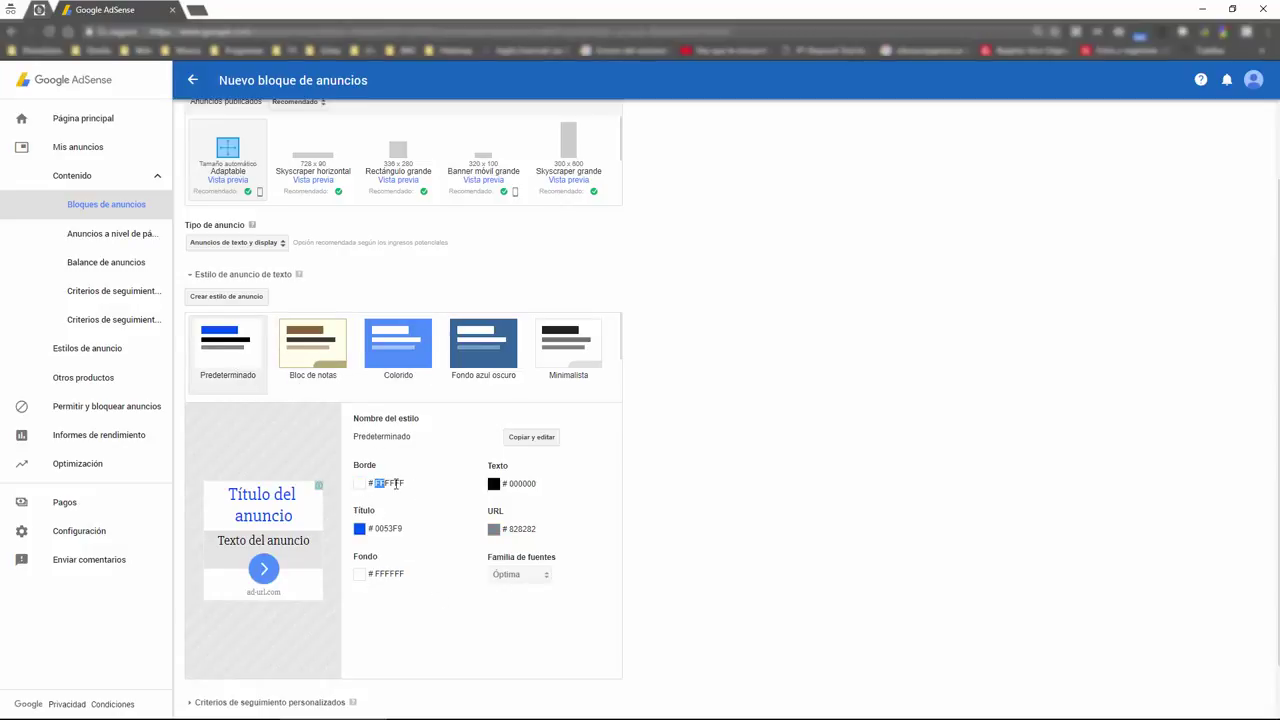
pyautogui.click(373, 575)
pyautogui.moveTo(373, 487); pyautogui.dragTo(406, 486)
pyautogui.click(486, 372)
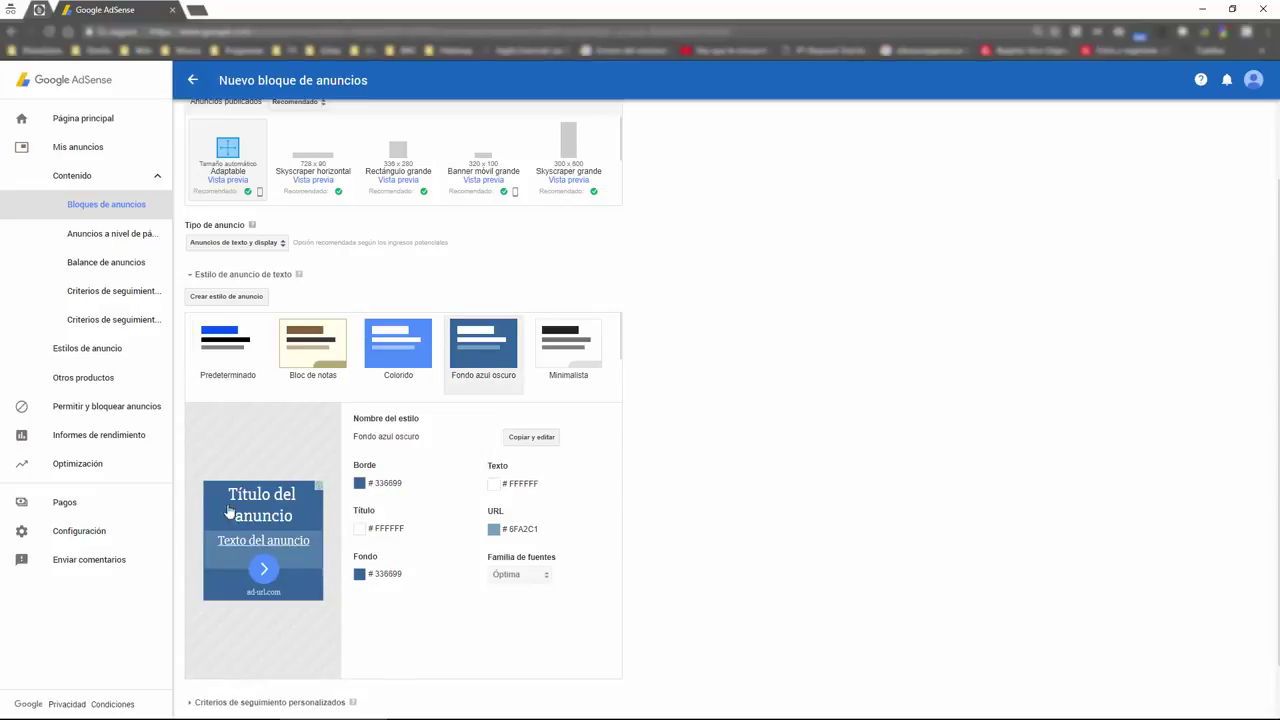
pyautogui.click(569, 377)
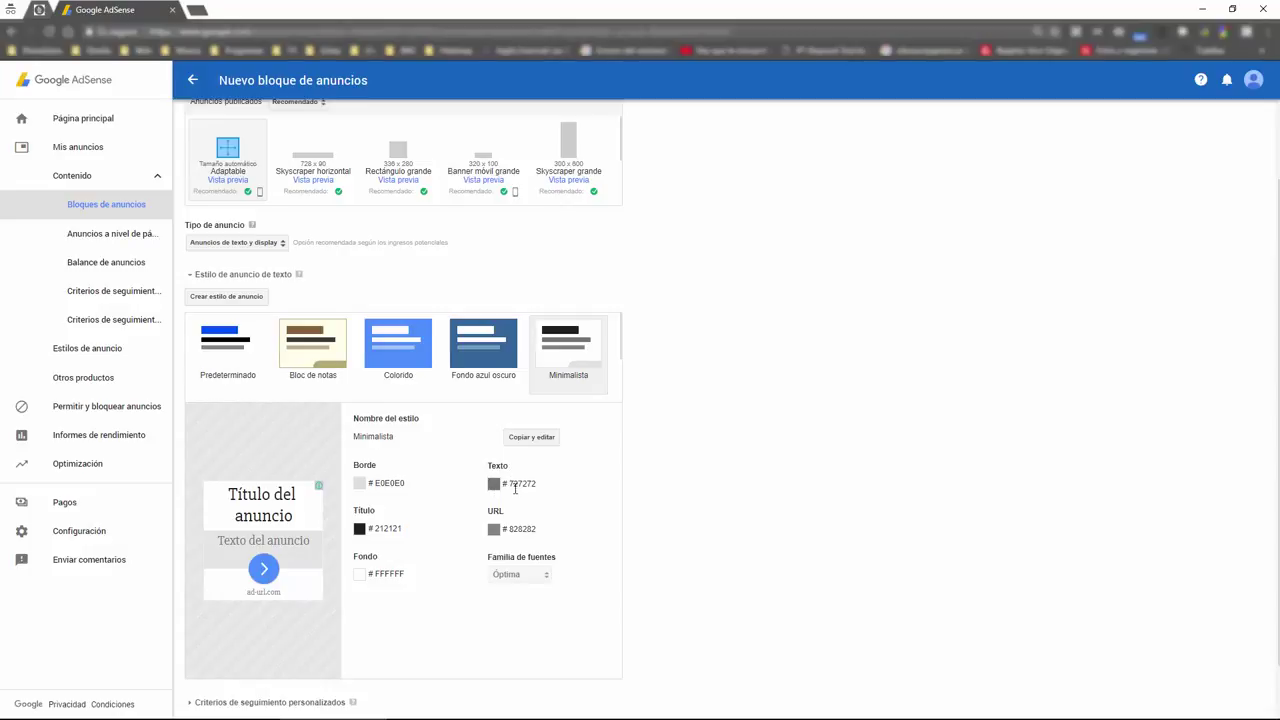
pyautogui.doubleClick(528, 485)
pyautogui.click(493, 530)
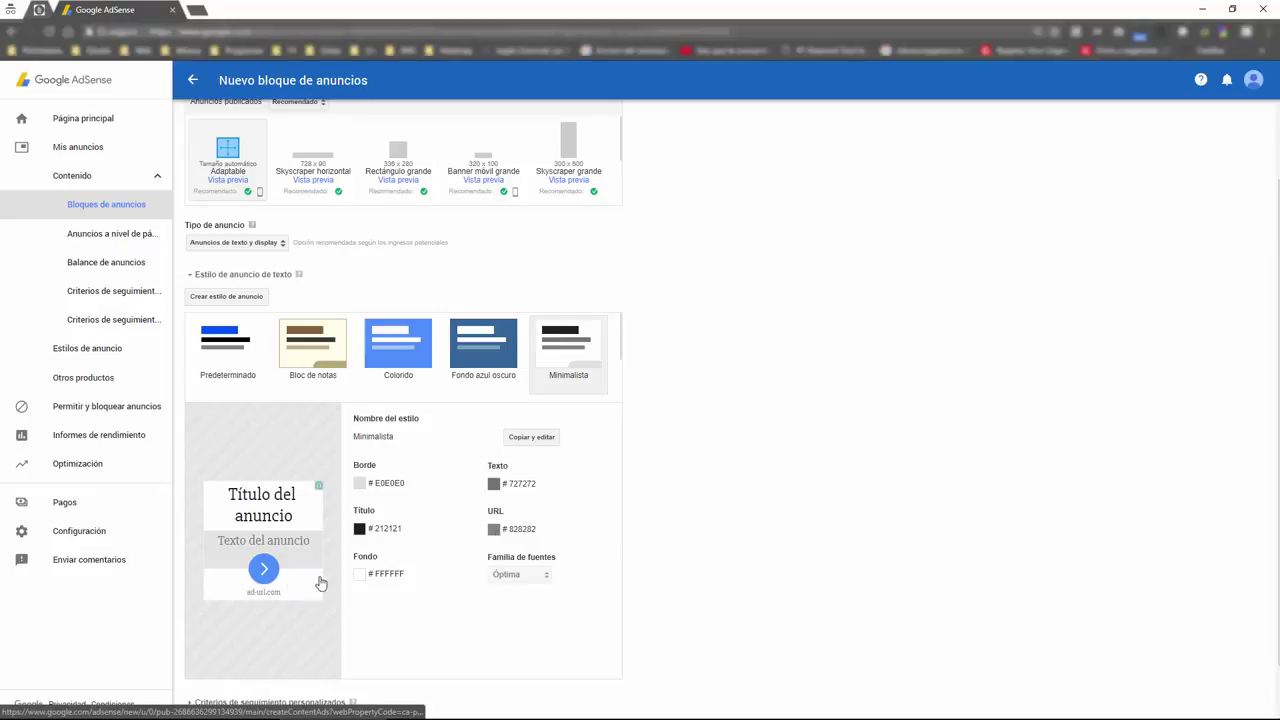
# Step: Cancel the new text and display ad unit and confirm leaving the page
pyautogui.scroll(-1, 575, 550)
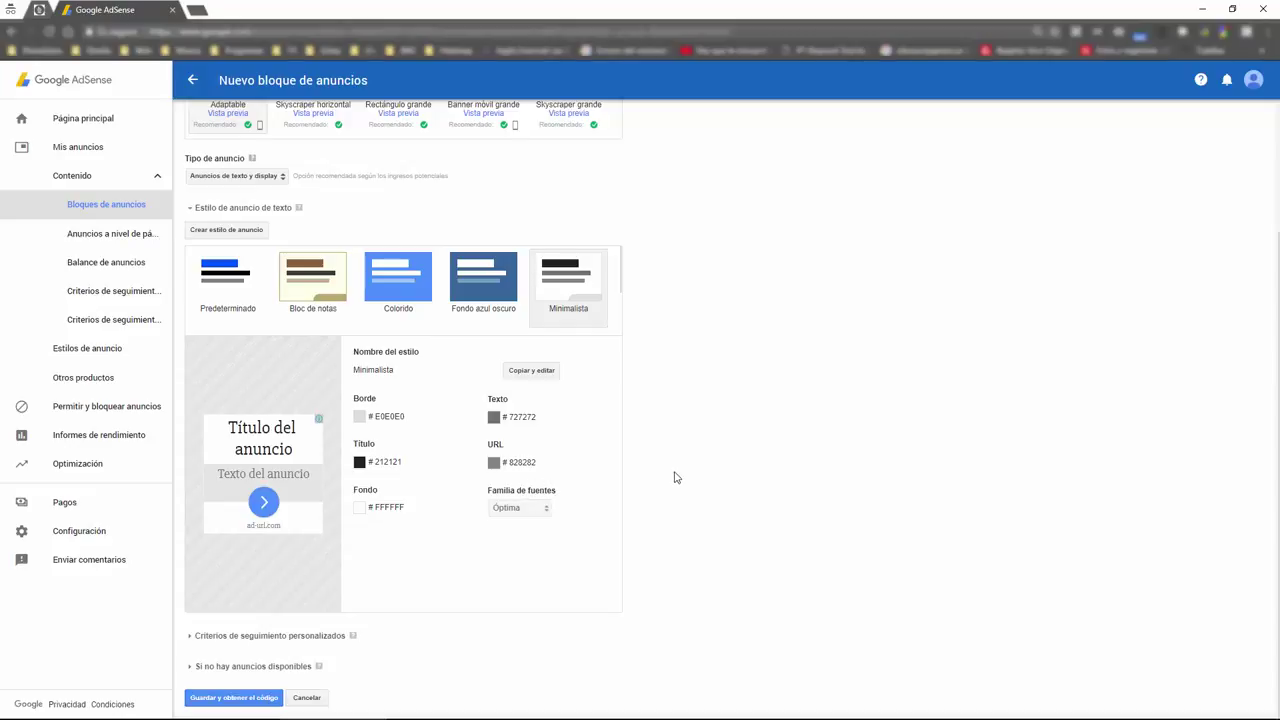
pyautogui.click(309, 700)
pyautogui.click(534, 400)
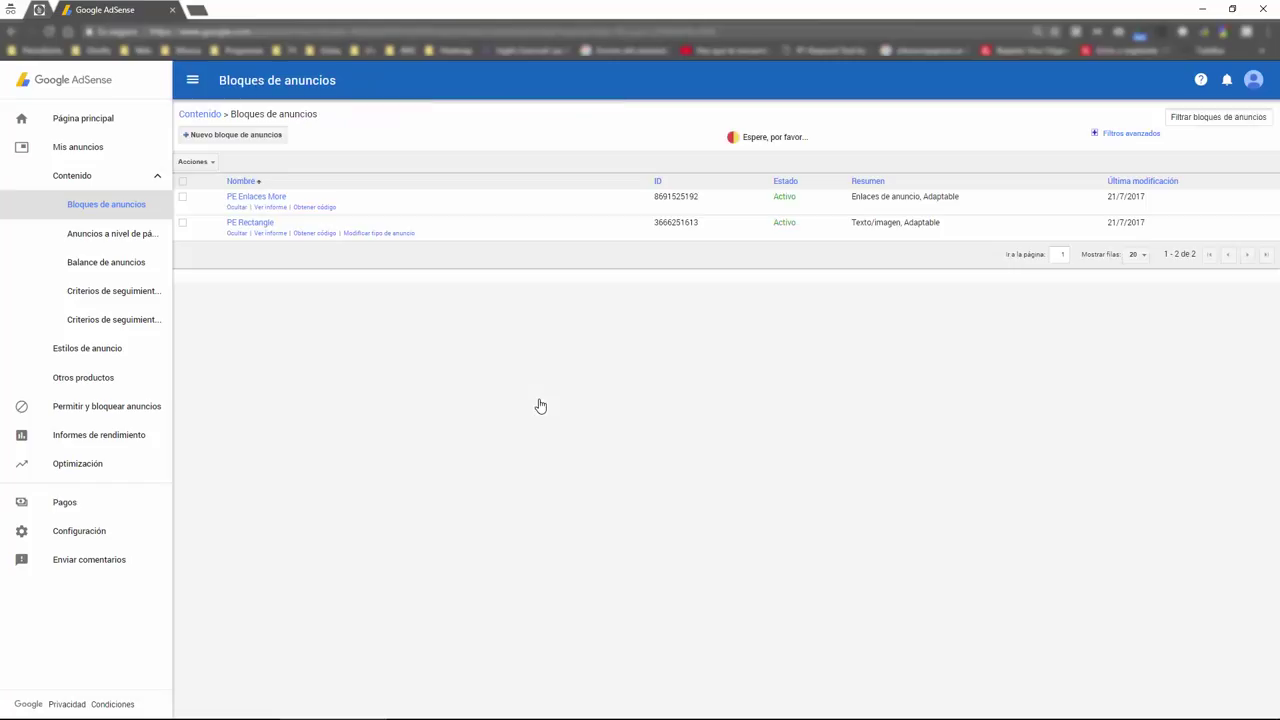
# Step: Check the settings of the existing PE Rectangle ad unit without changing them, and view its ad code
pyautogui.click(240, 225)
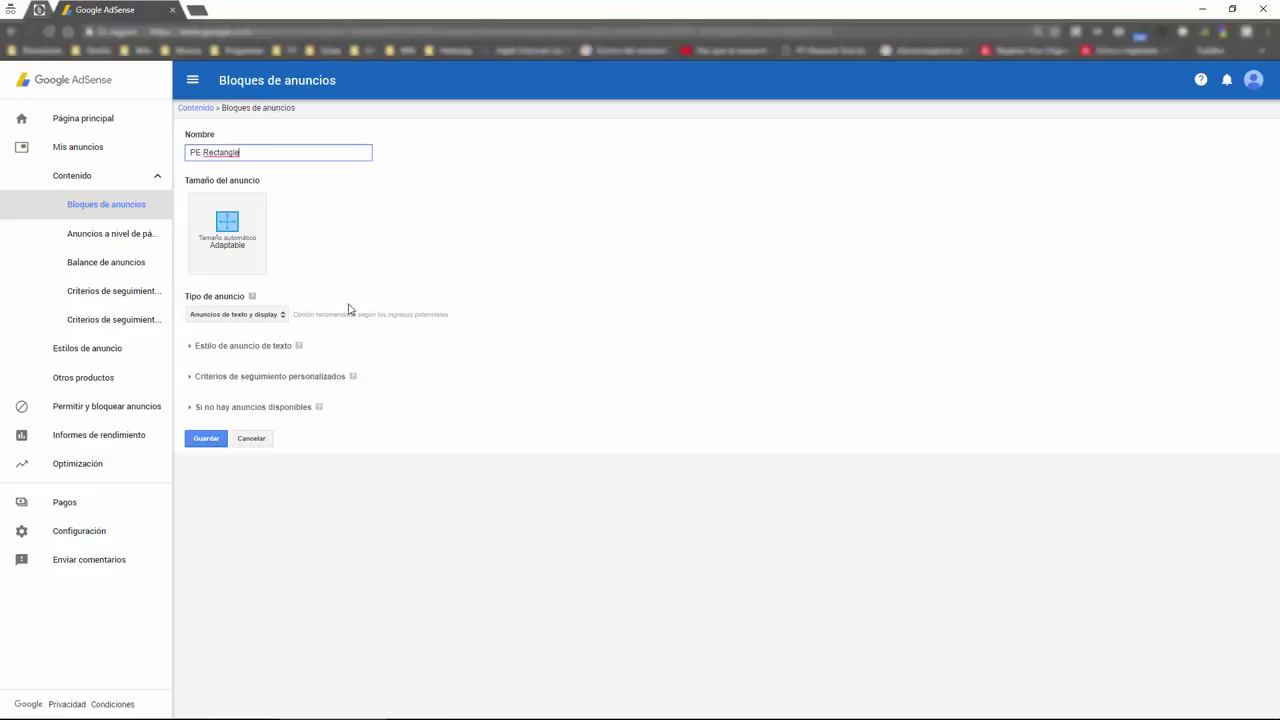
pyautogui.click(251, 442)
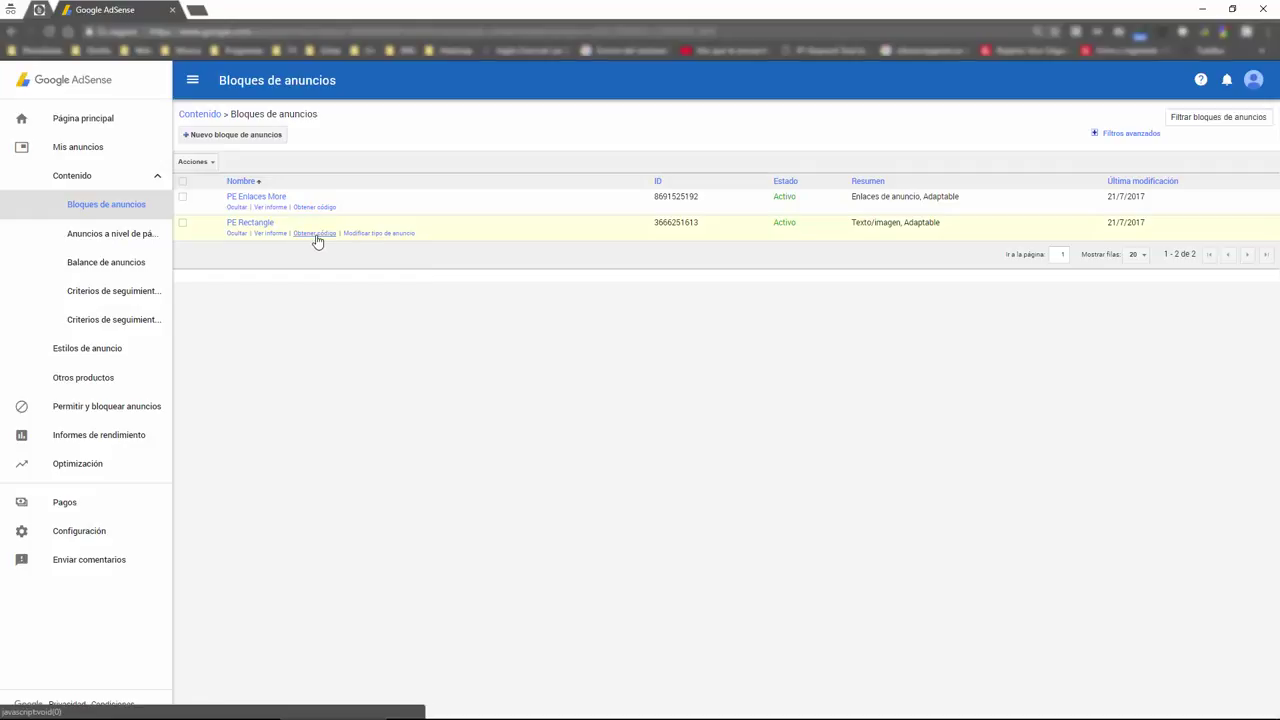
pyautogui.click(315, 233)
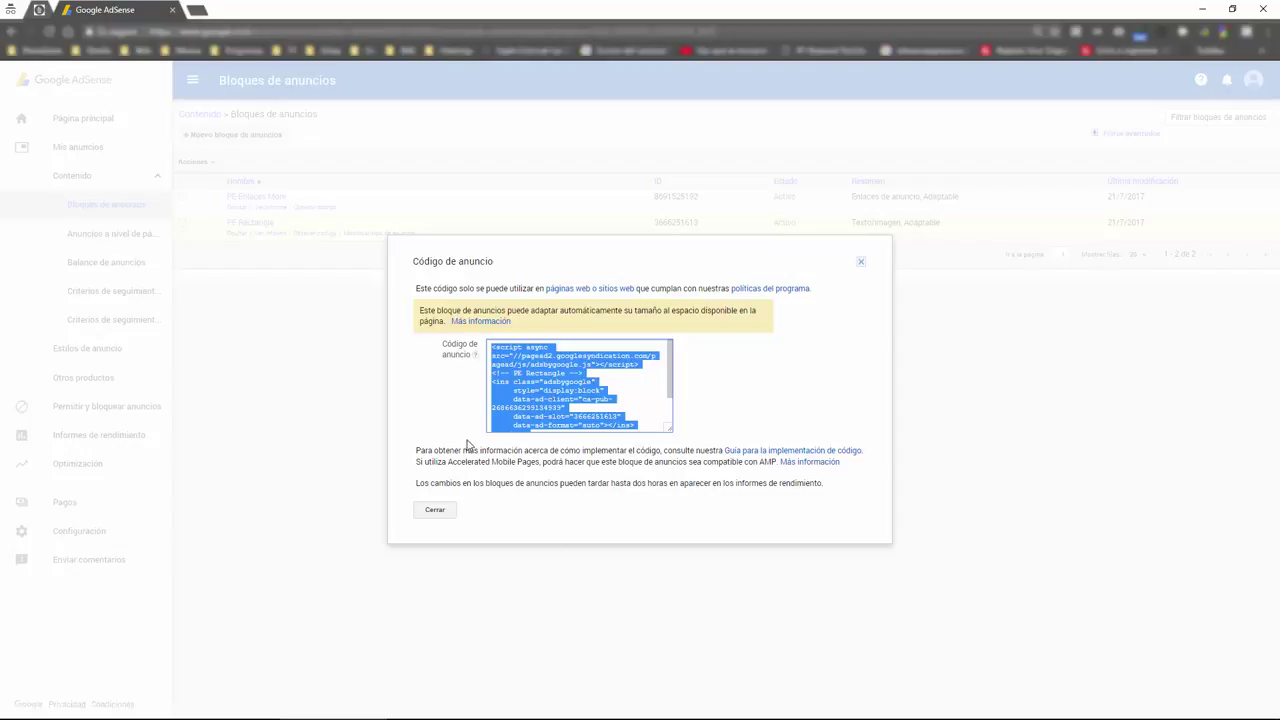
pyautogui.click(443, 510)
# Step: Highlight the Texto/imagen type in the PE Rectangle ad unit's summary
pyautogui.moveTo(845, 224); pyautogui.dragTo(900, 226)
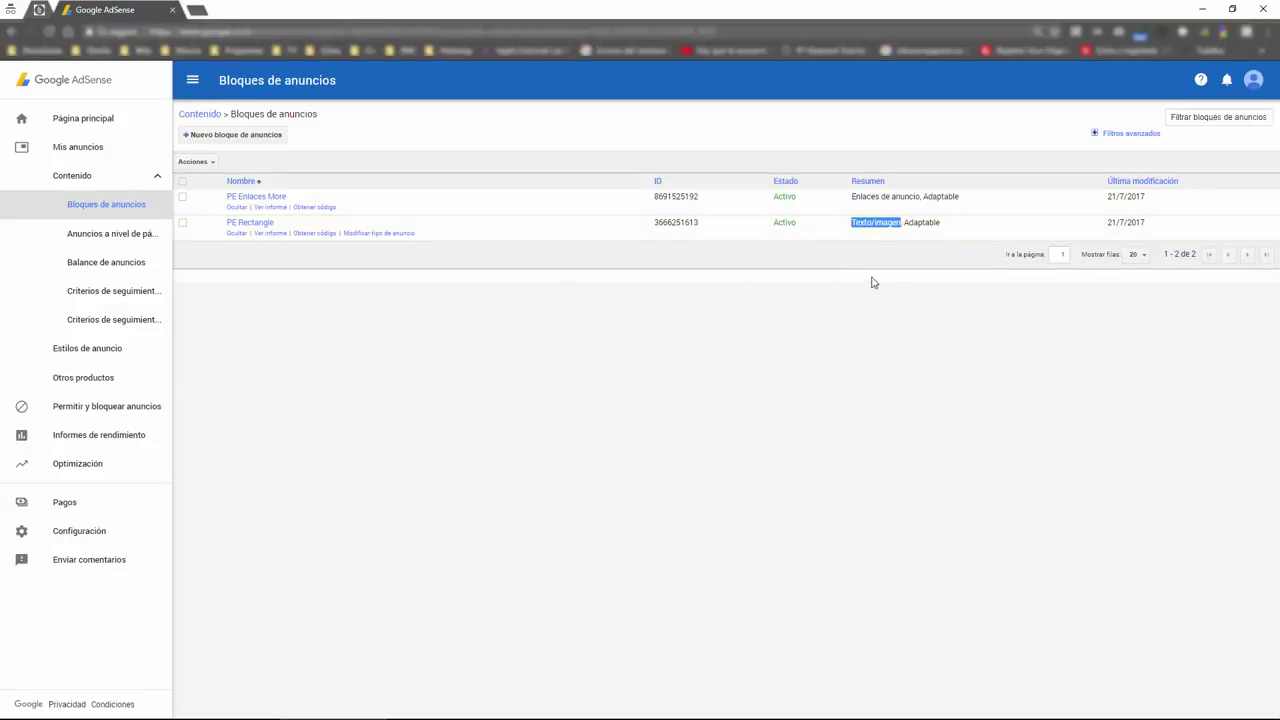
pyautogui.click(871, 322)
pyautogui.moveTo(851, 224); pyautogui.dragTo(906, 231)
# Step: Start another ad unit of the Anuncios de enlace category with the Enlaces adaptables size
pyautogui.click(249, 140)
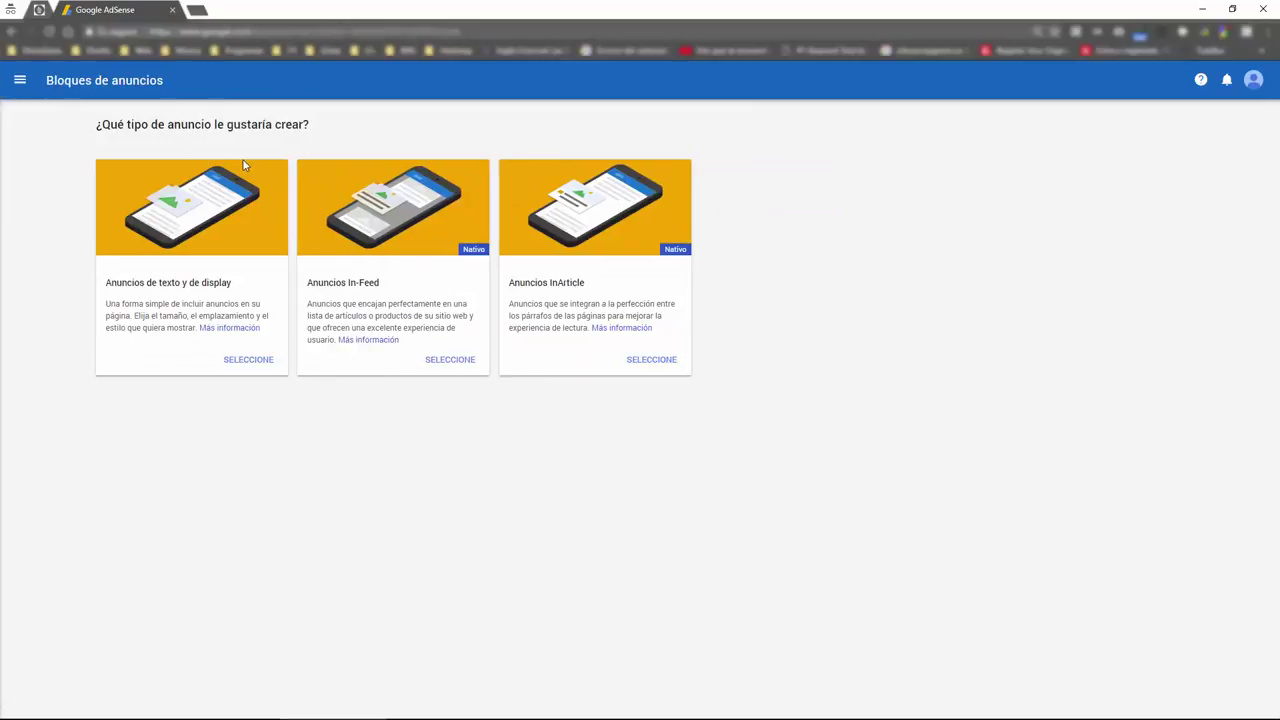
pyautogui.click(183, 220)
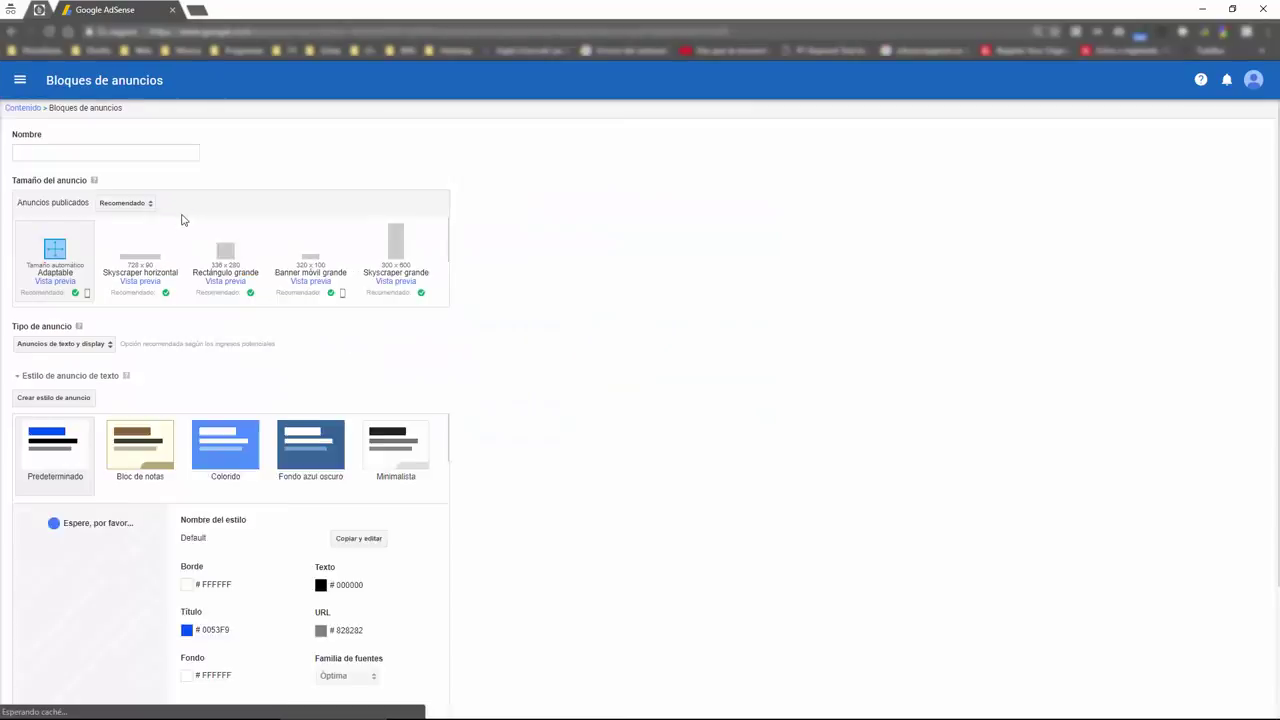
pyautogui.click(309, 206)
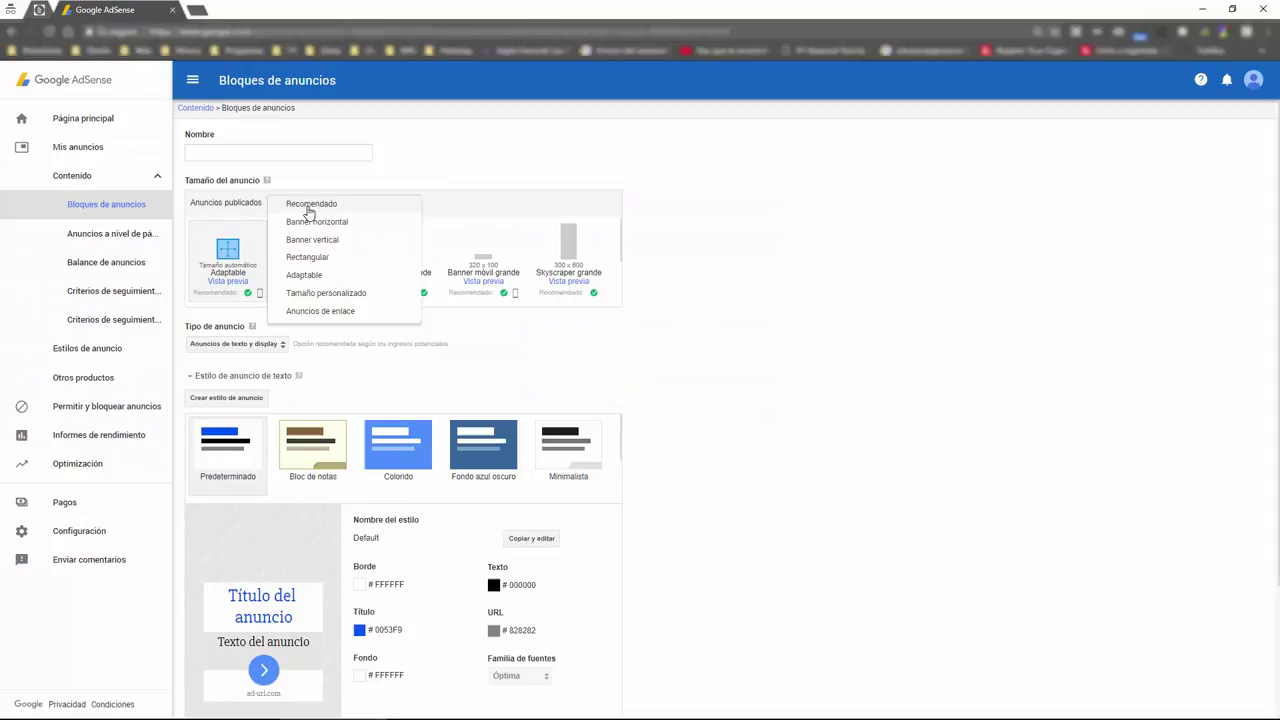
pyautogui.click(336, 313)
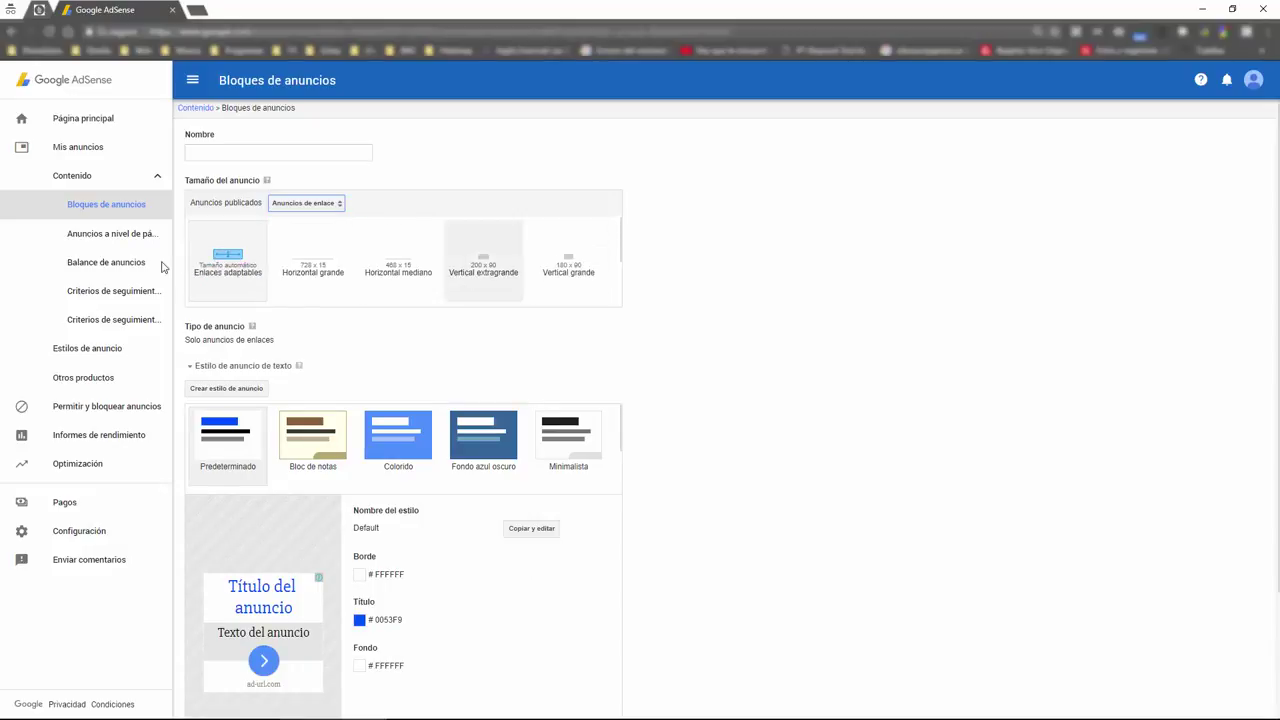
pyautogui.click(228, 259)
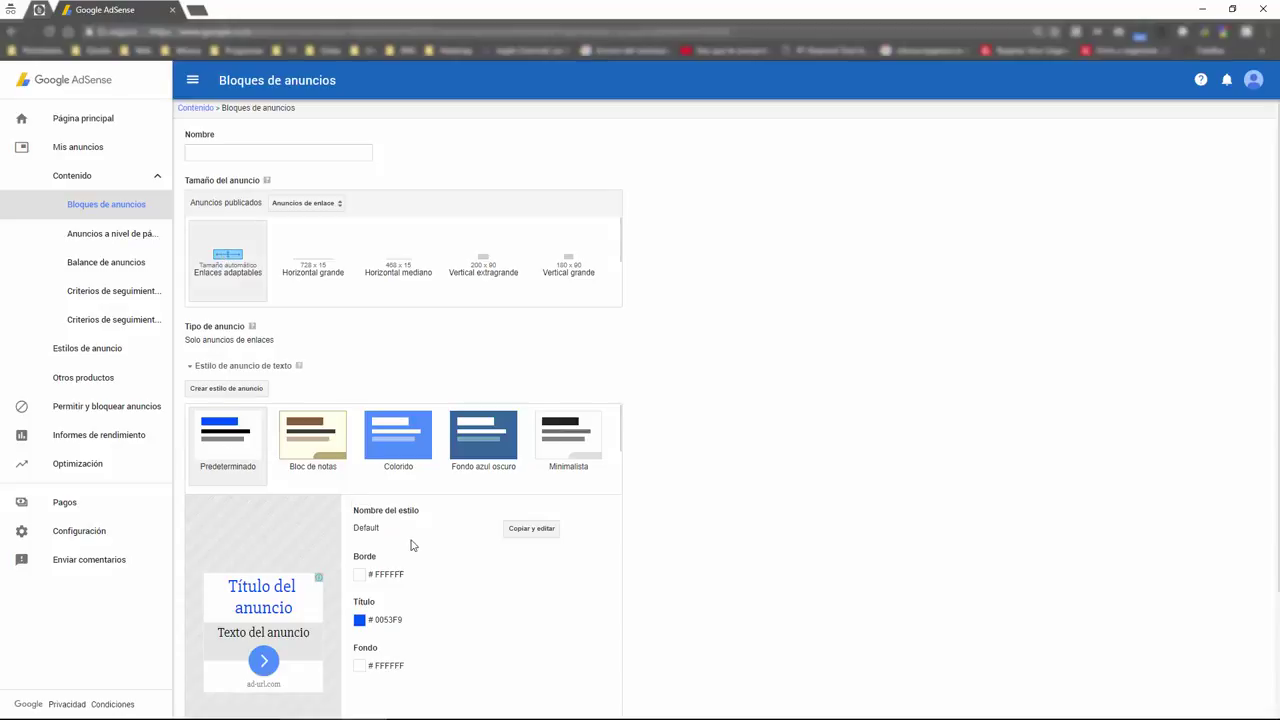
# Step: Review the style colours and available text styles for the link ad unit, and cancel its creation
pyautogui.scroll(-3, 300, 510)
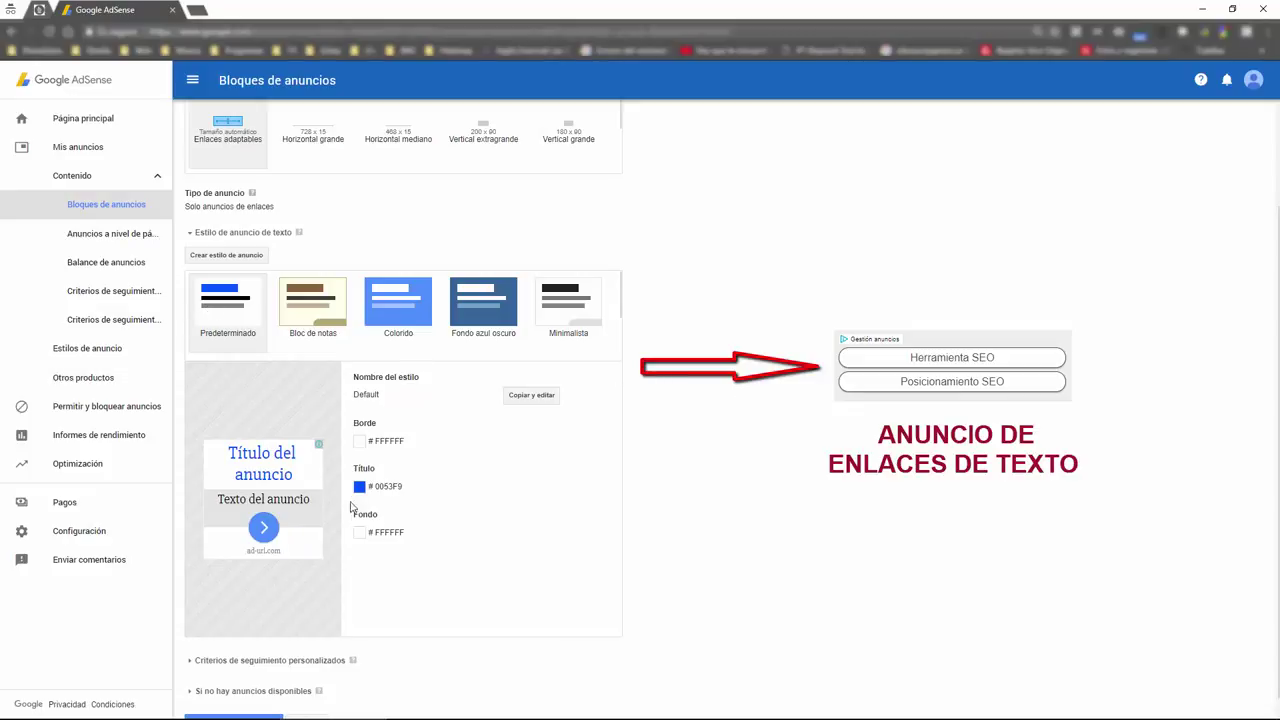
pyautogui.moveTo(375, 441); pyautogui.dragTo(366, 441)
pyautogui.click(730, 429)
pyautogui.scroll(-1, 557, 404)
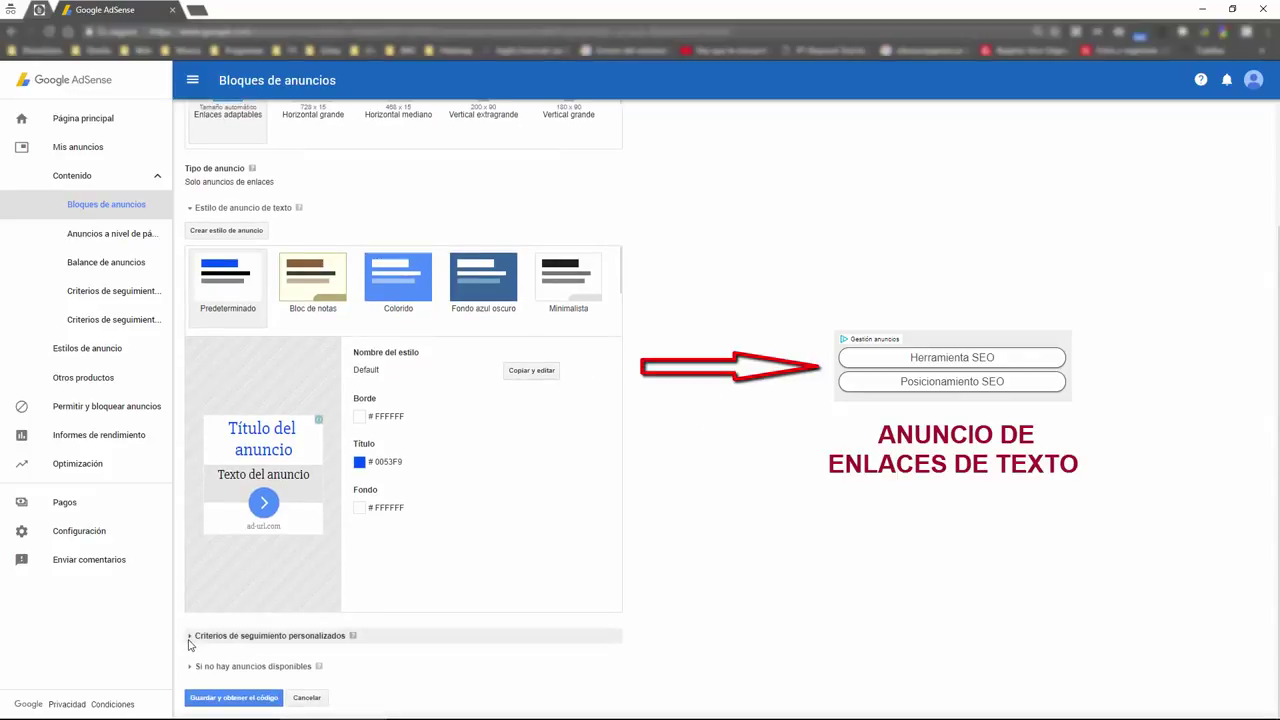
pyautogui.scroll(1, 406, 411)
pyautogui.scroll(3, 406, 411)
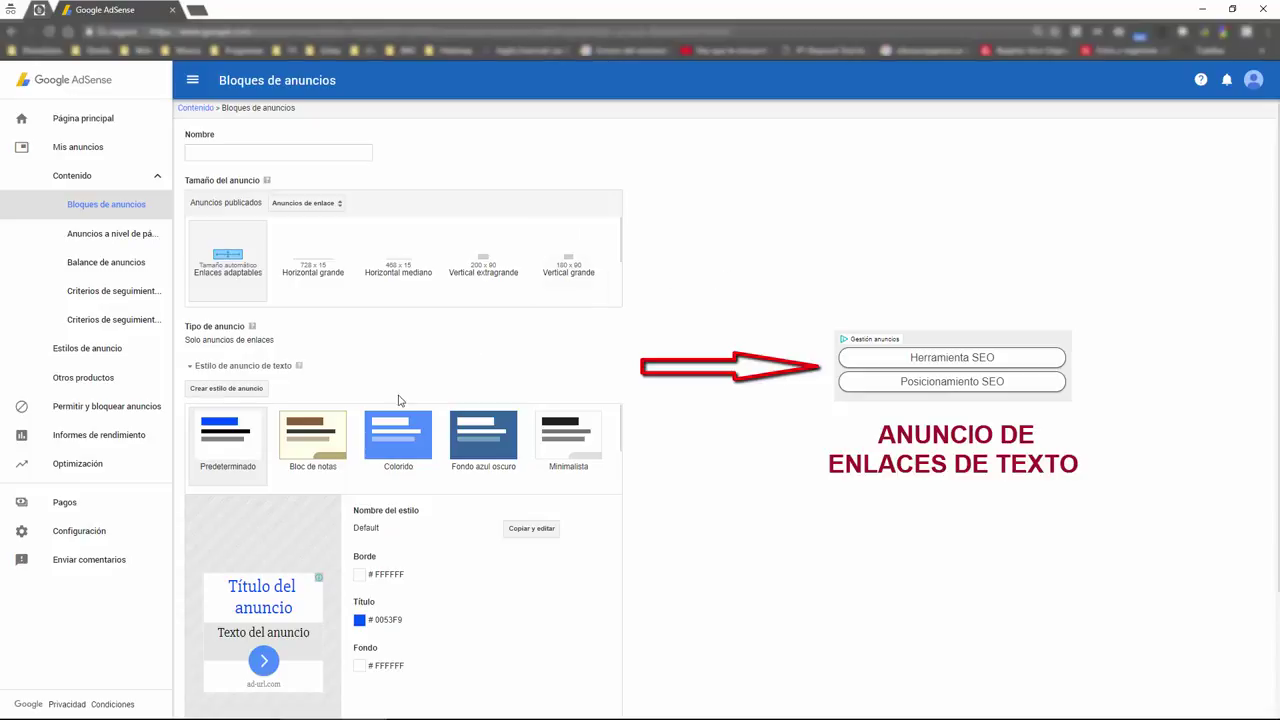
pyautogui.scroll(-2, 396, 421)
pyautogui.scroll(-2, 580, 460)
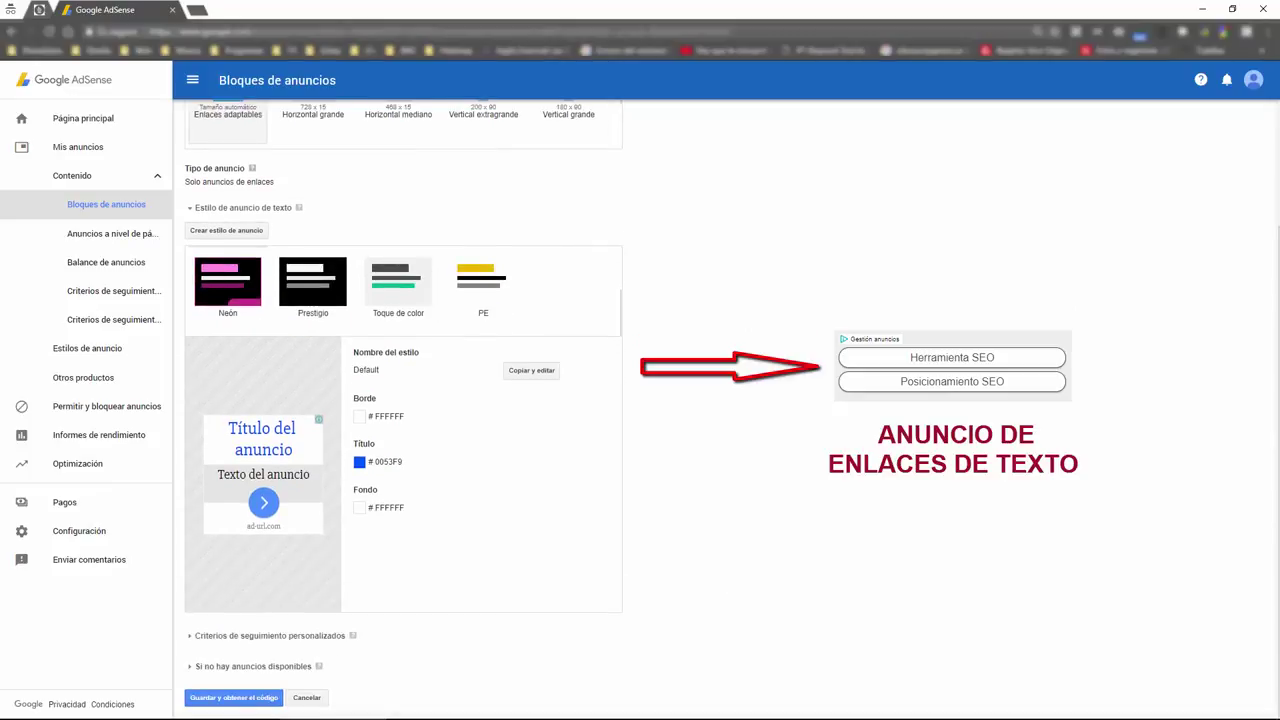
pyautogui.click(307, 698)
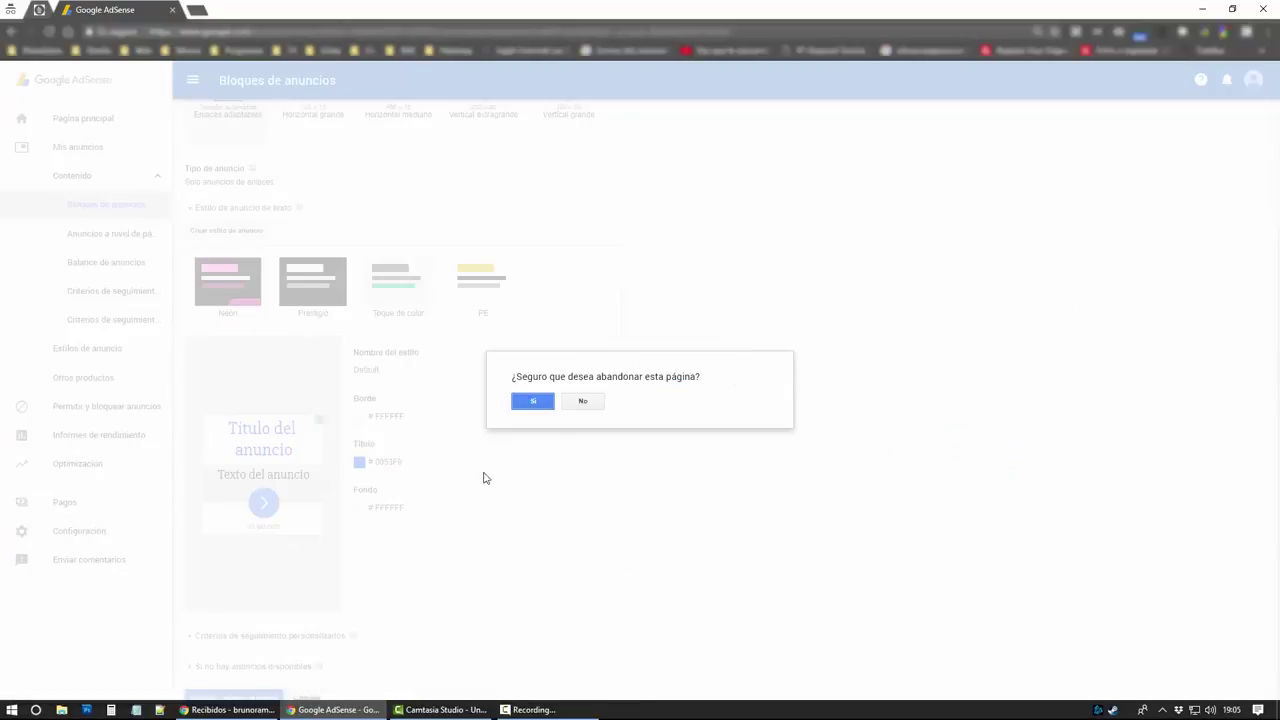
pyautogui.click(552, 401)
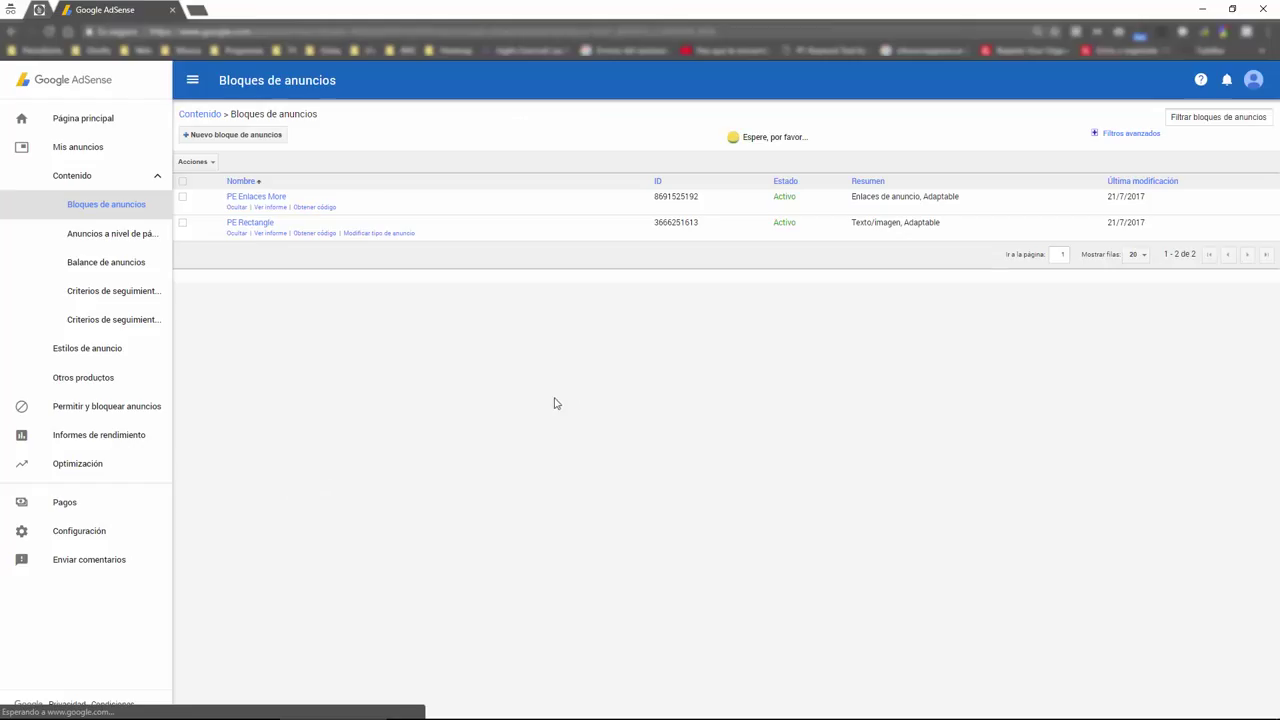
# Step: Get the ad code of the PE Enlaces More ad unit and select the whole code
pyautogui.click(309, 207)
pyautogui.click(507, 366)
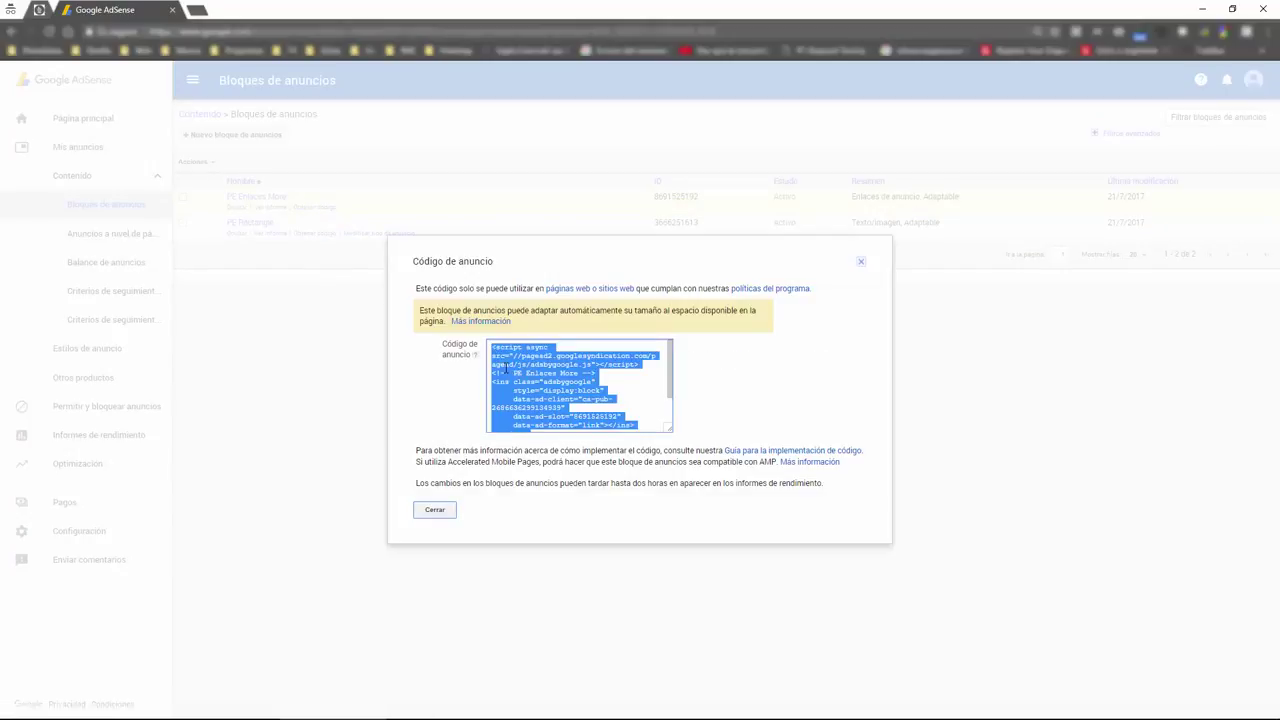
pyautogui.click(610, 371)
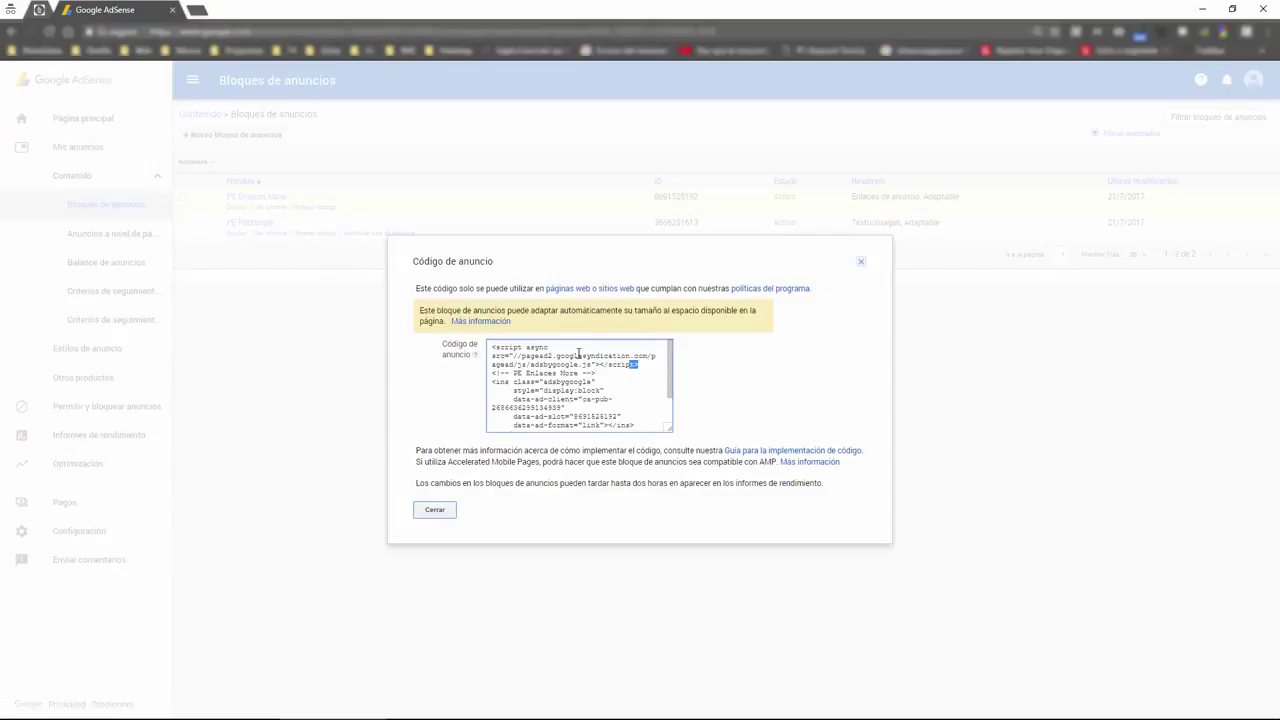
pyautogui.moveTo(578, 354); pyautogui.dragTo(478, 342)
pyautogui.click(650, 365)
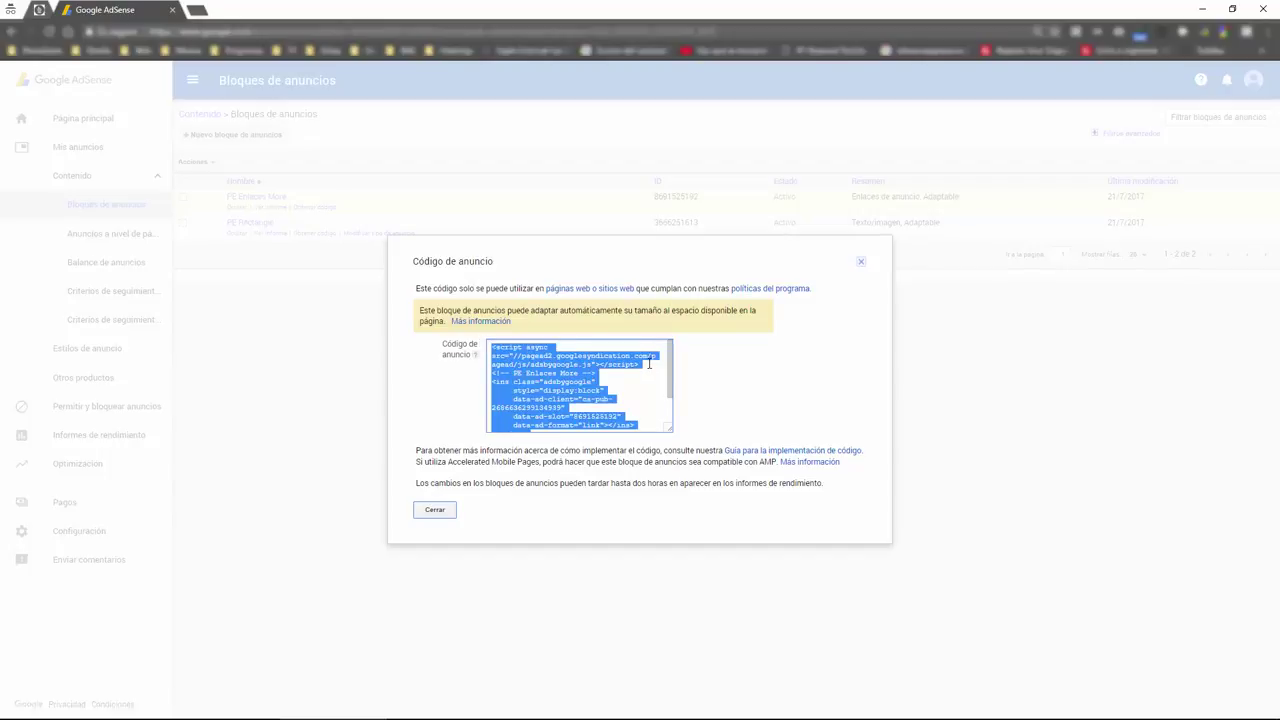
# Step: Highlight the opening async script lines of the PE Enlaces More ad code, then the remaining code from the name comment to the closing script tag
pyautogui.click(648, 365)
pyautogui.moveTo(641, 365); pyautogui.dragTo(480, 343)
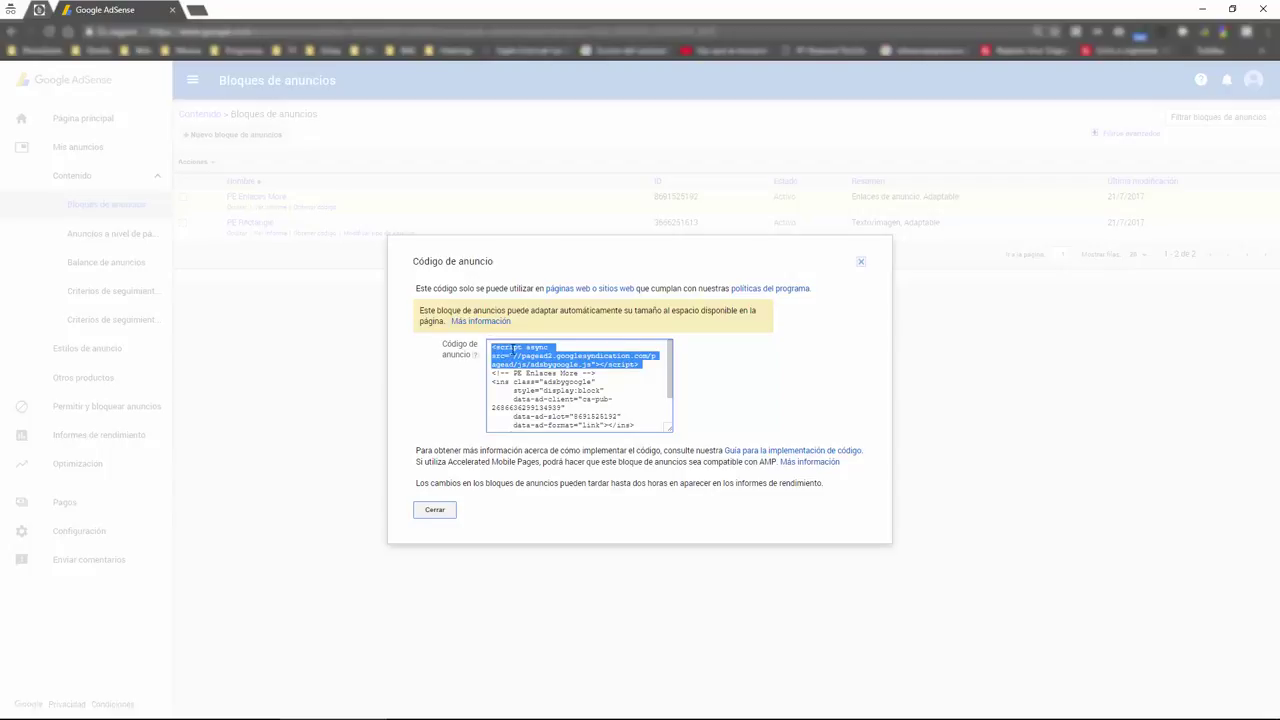
pyautogui.click(512, 355)
pyautogui.click(508, 368)
pyautogui.moveTo(493, 372); pyautogui.dragTo(651, 474)
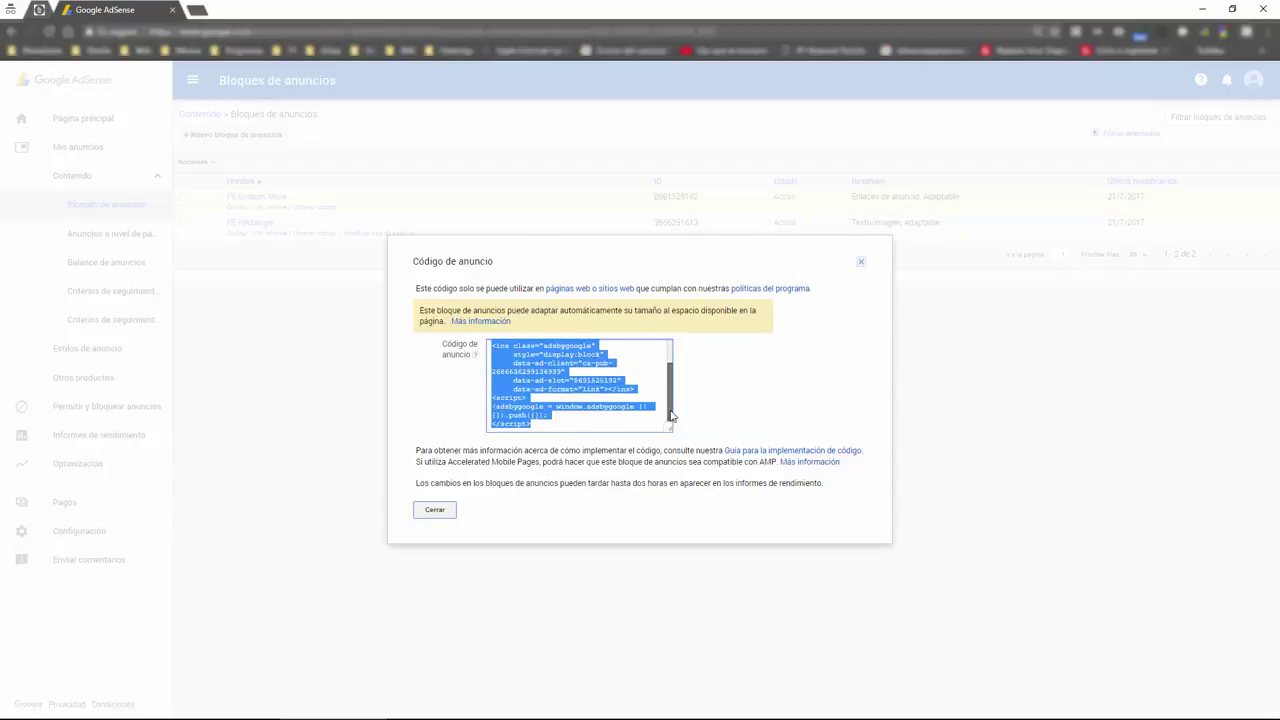
pyautogui.scroll(2, 645, 415)
pyautogui.scroll(-2, 635, 418)
# Step: Highlight the data-ad-format attribute in the PE Enlaces More code, select the whole code, and close the ad code dialog
pyautogui.click(549, 403)
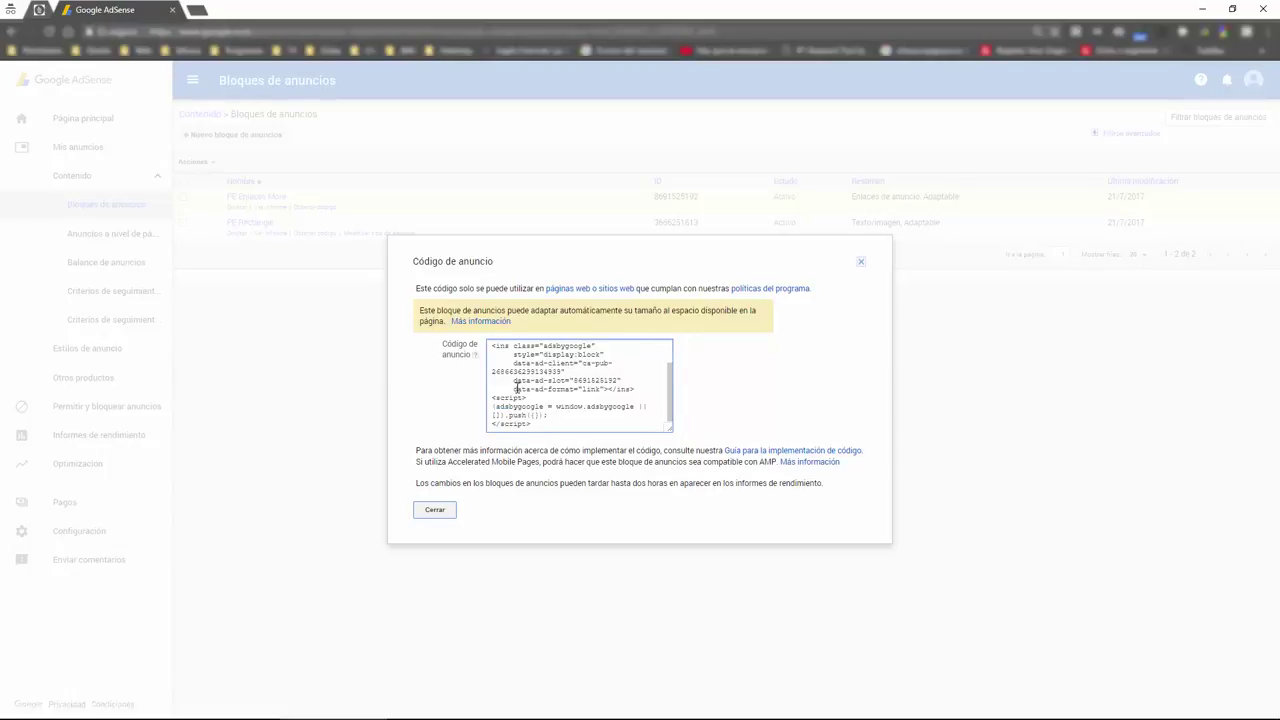
pyautogui.moveTo(516, 386); pyautogui.dragTo(598, 386)
pyautogui.hotkey('ctrl', 'a')
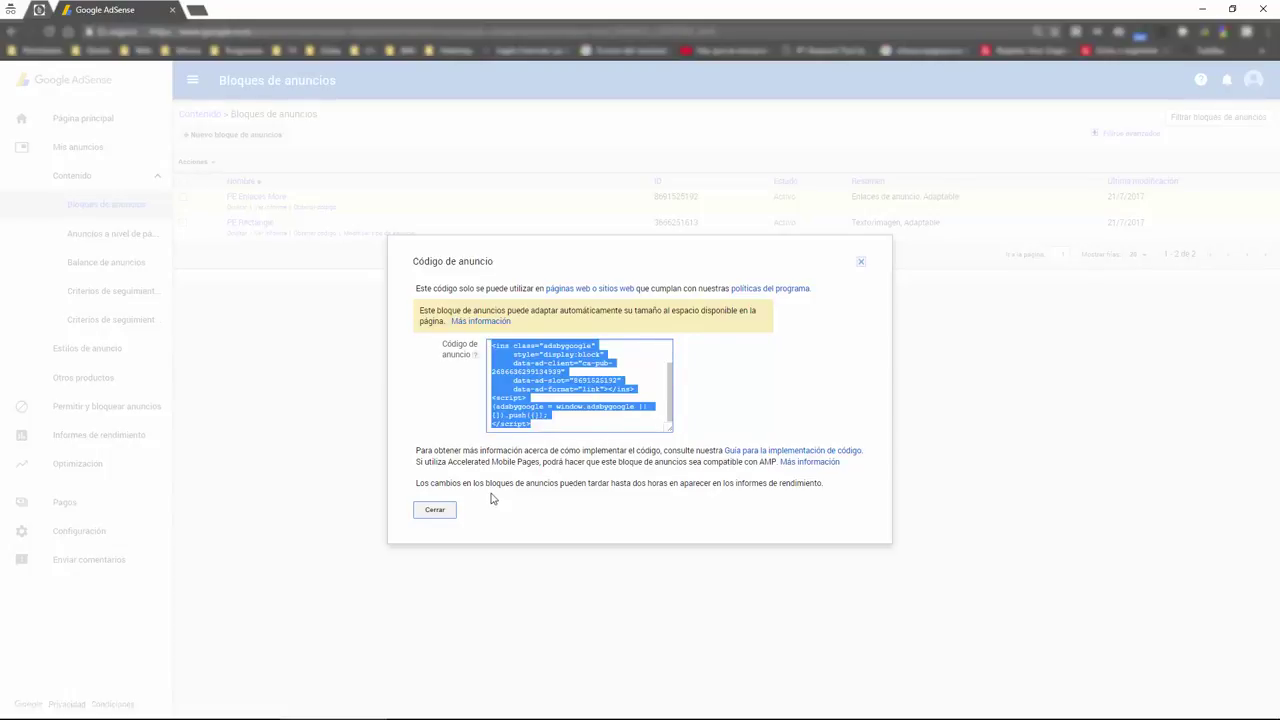
pyautogui.click(436, 512)
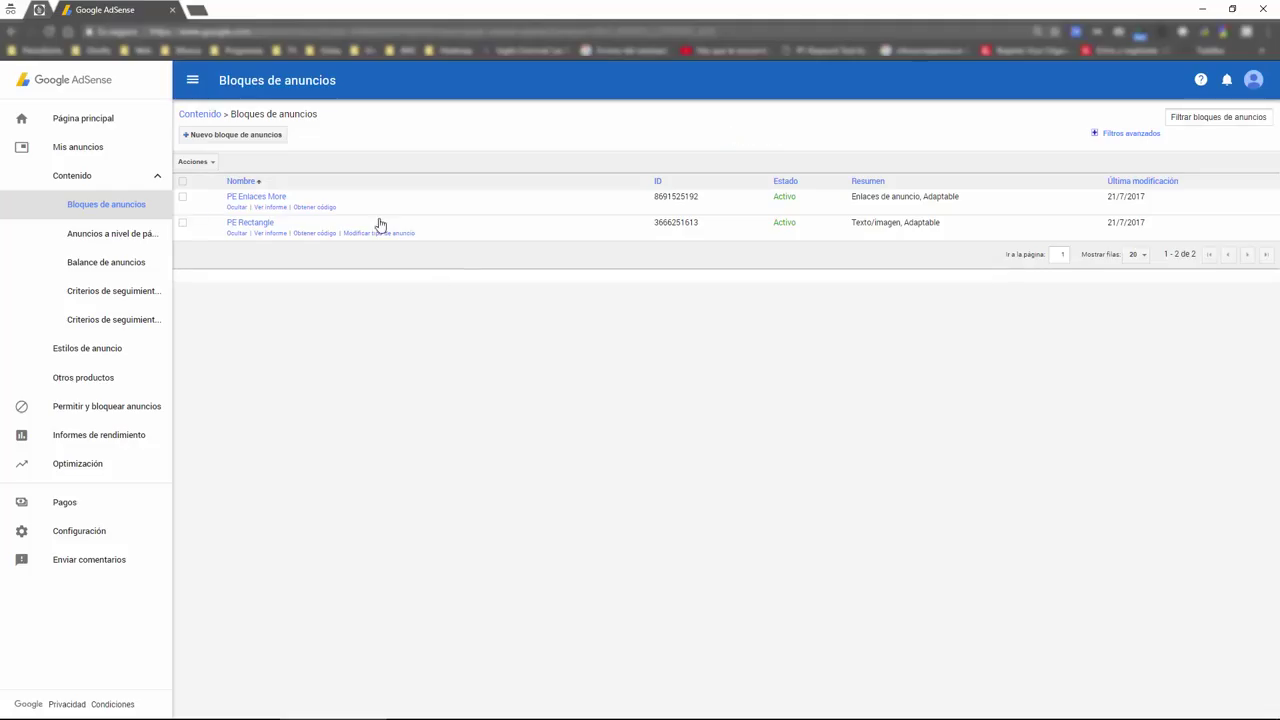
# Step: Reopen the PE Enlaces More ad code, highlight its link format value, select the entire code, and close the dialog
pyautogui.click(316, 208)
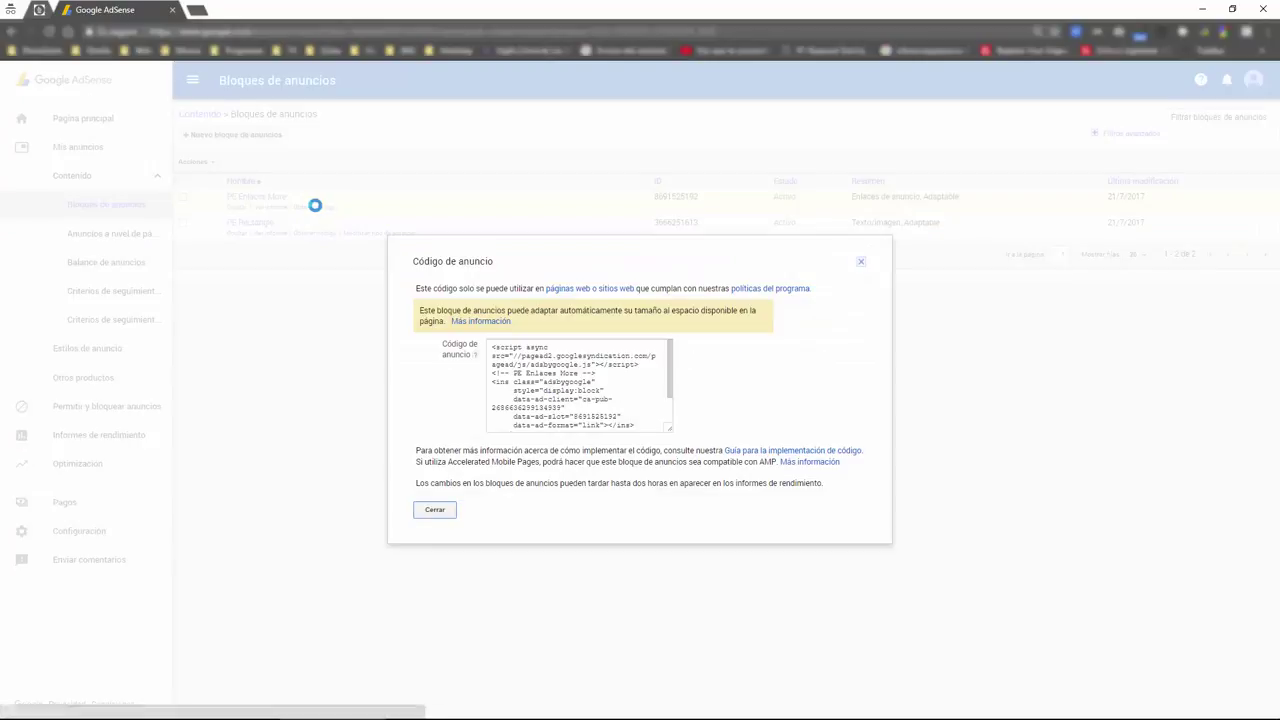
pyautogui.moveTo(669, 375); pyautogui.dragTo(669, 398)
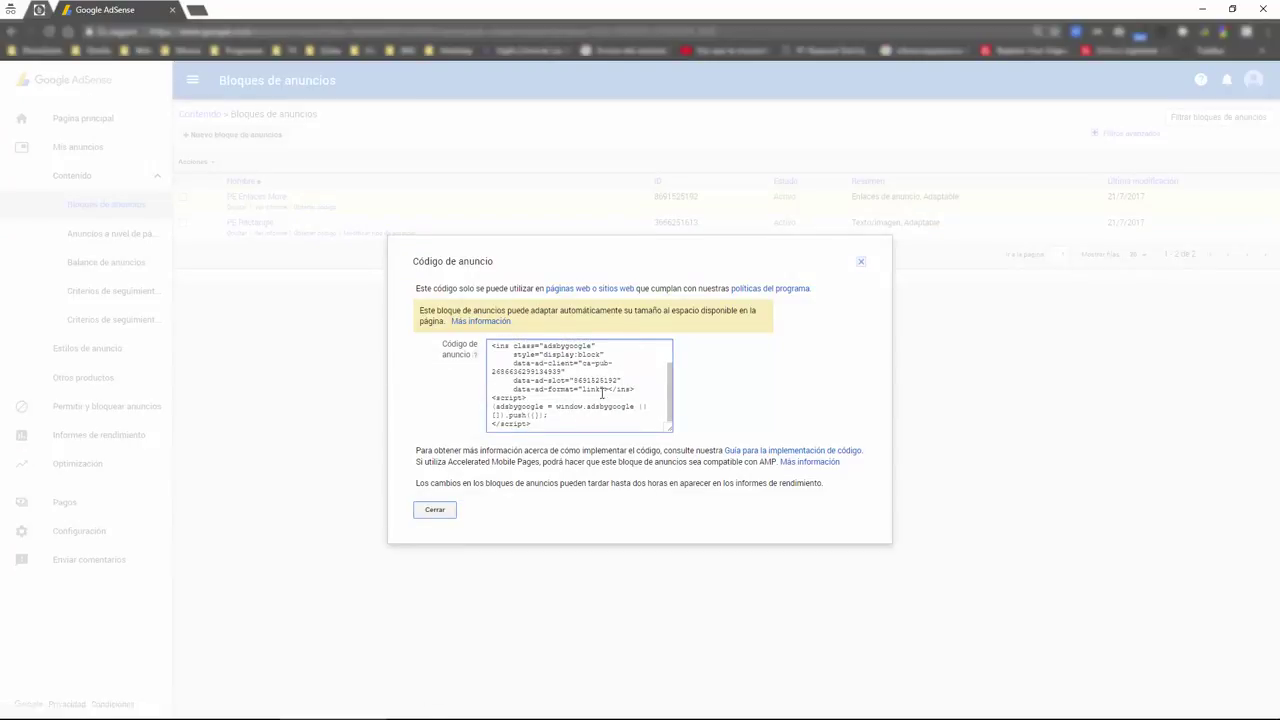
pyautogui.moveTo(540, 389); pyautogui.dragTo(610, 390)
pyautogui.hotkey('ctrl', 'a')
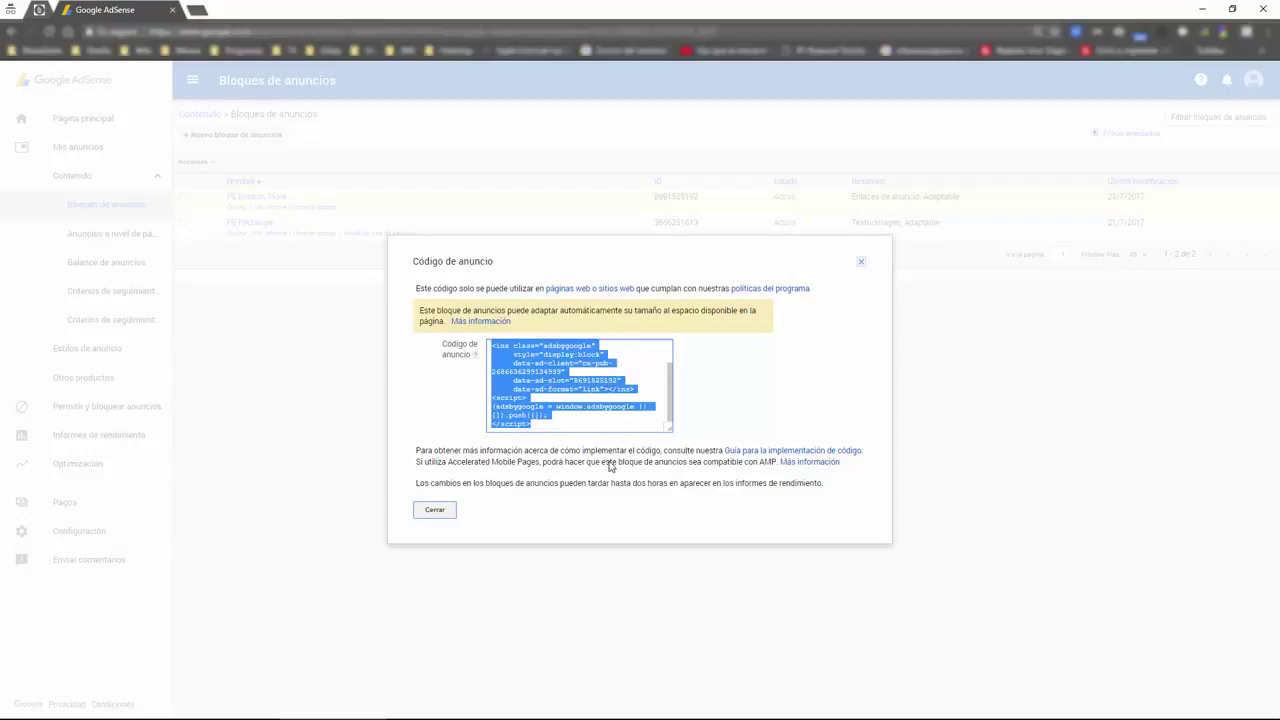
pyautogui.click(435, 511)
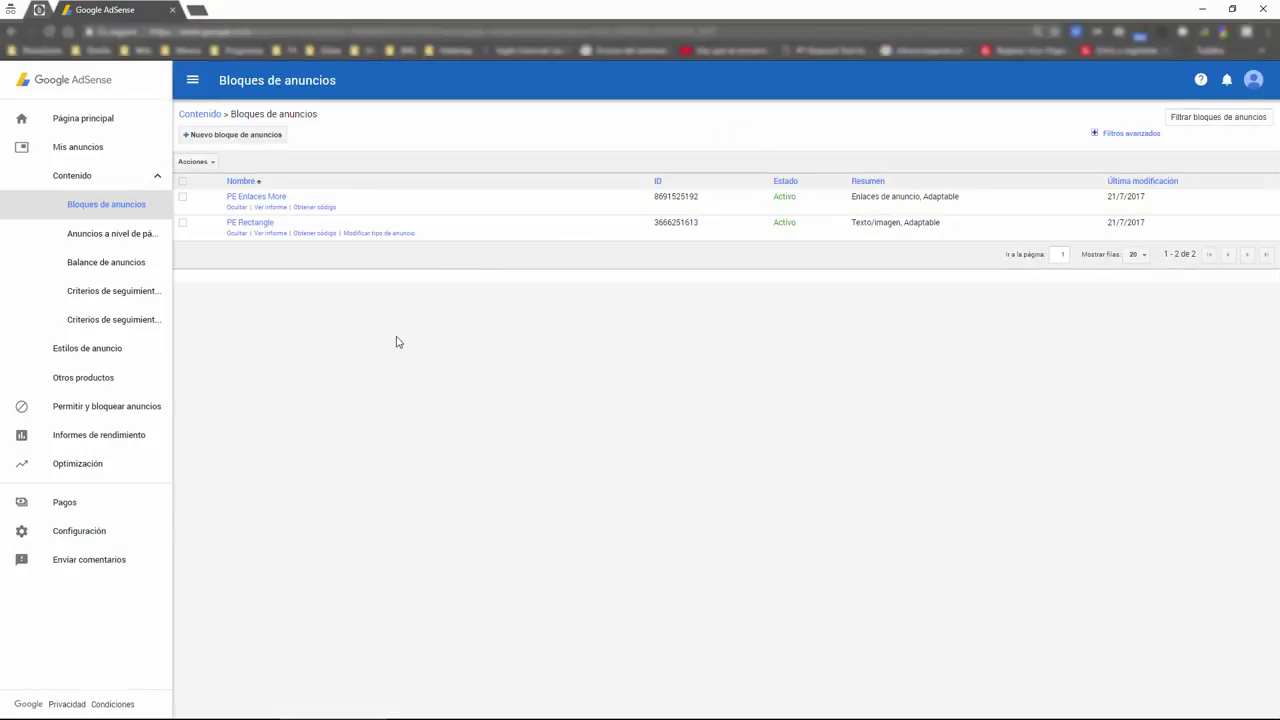
# Step: Start a new ad unit to bring up the choice of ad types
pyautogui.click(200, 114)
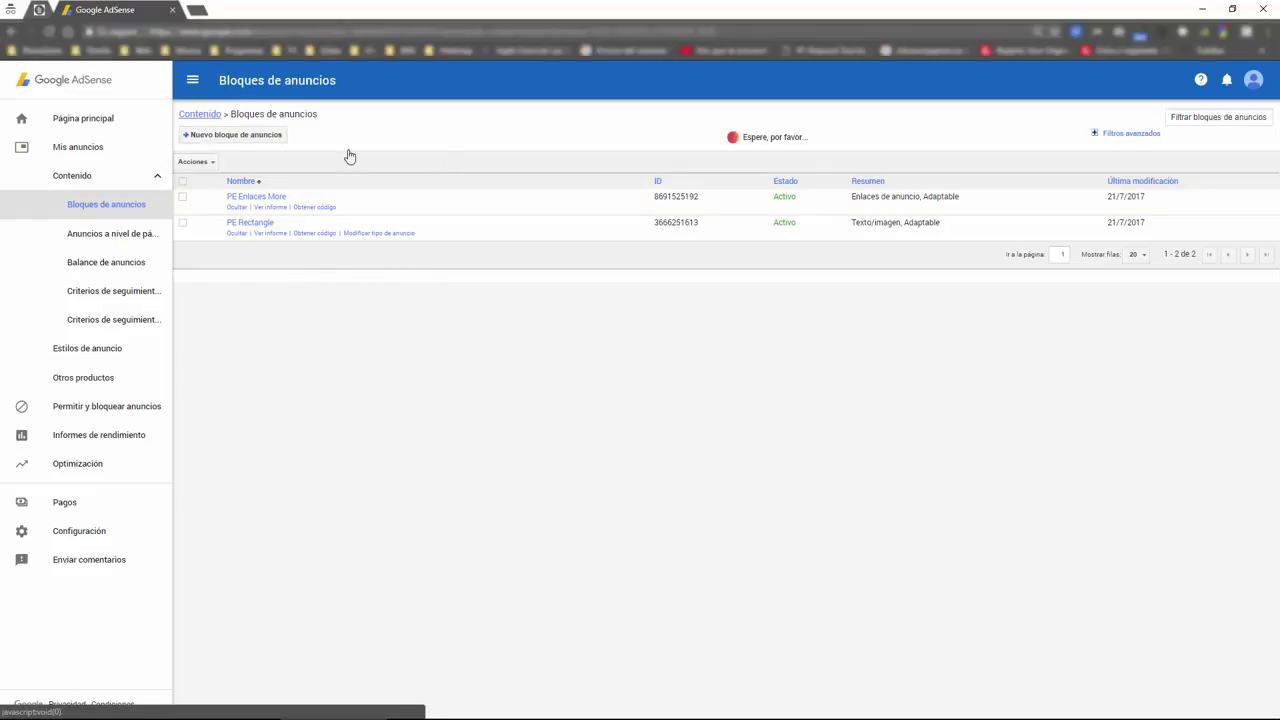
pyautogui.click(237, 134)
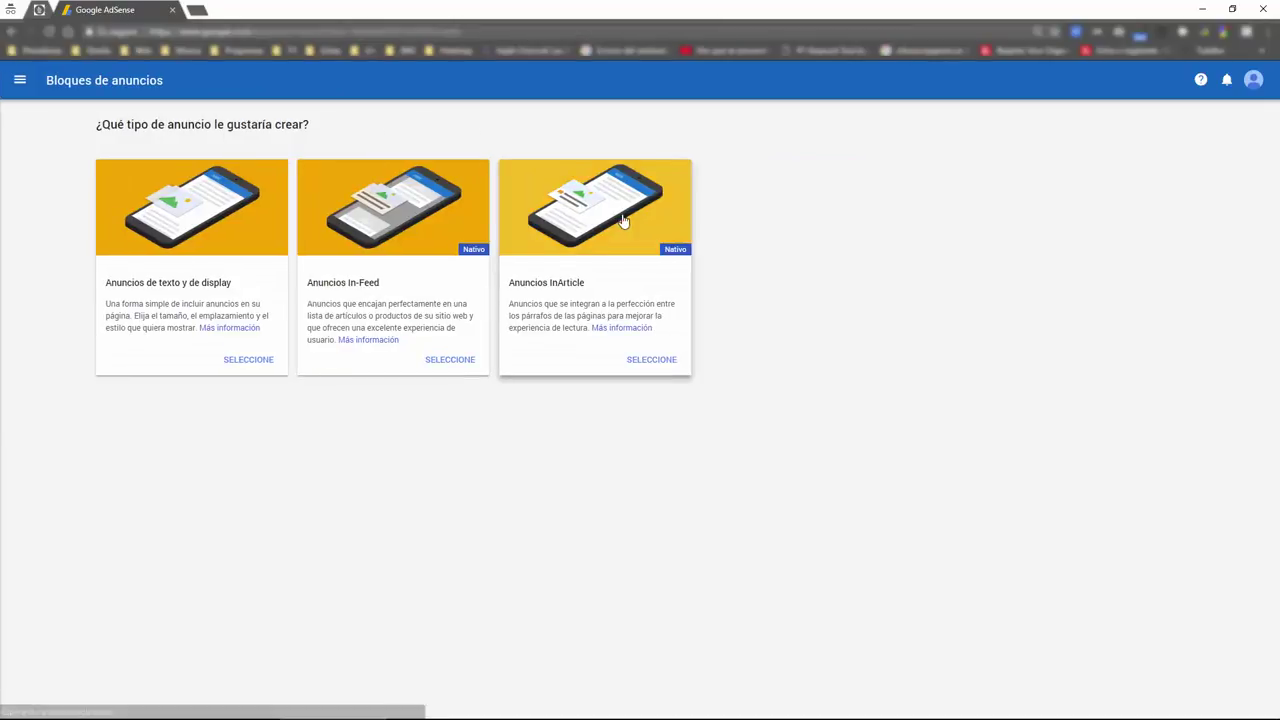